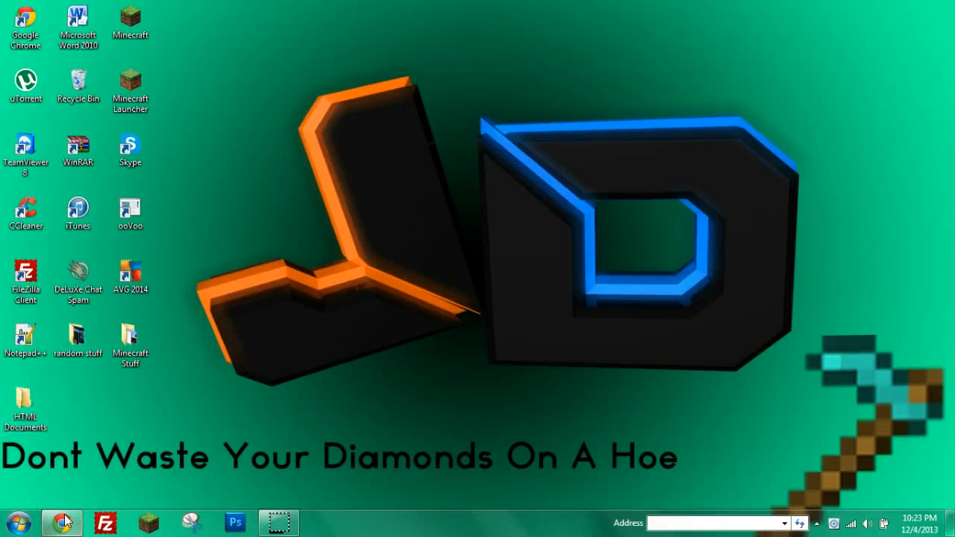
Restore and then minimize Chrome, and open the Start menu.
{"action": "left_click", "coordinate": [75, 521]}
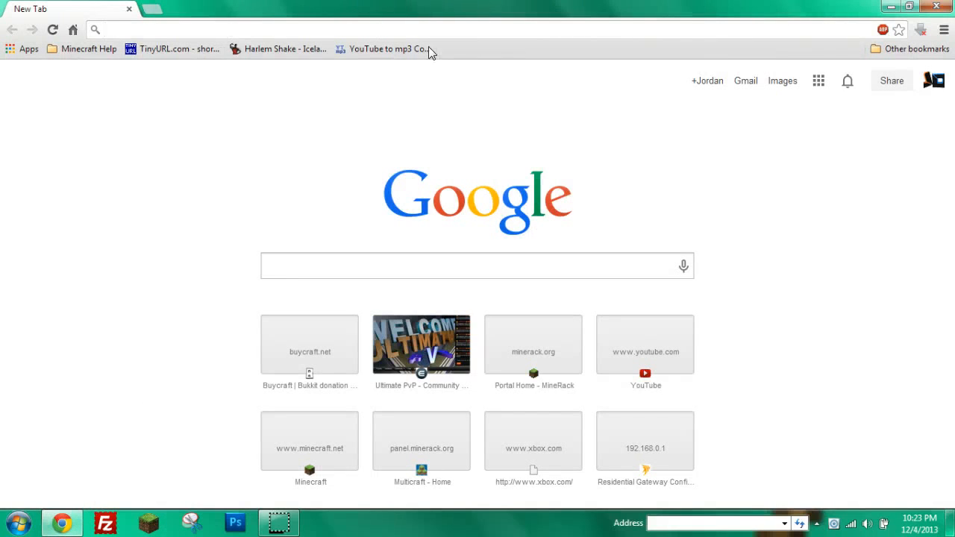
{"action": "left_click", "coordinate": [891, 6]}
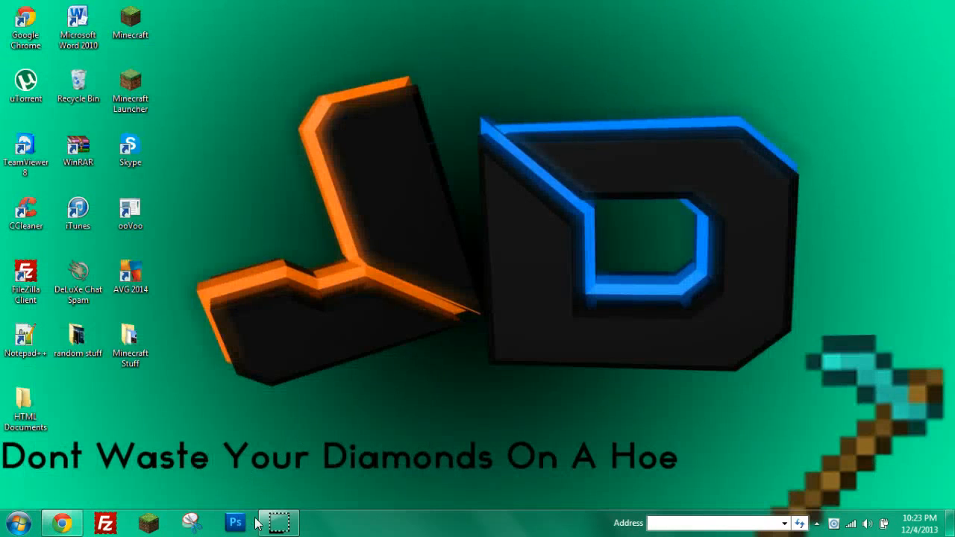
{"action": "left_click", "coordinate": [18, 523]}
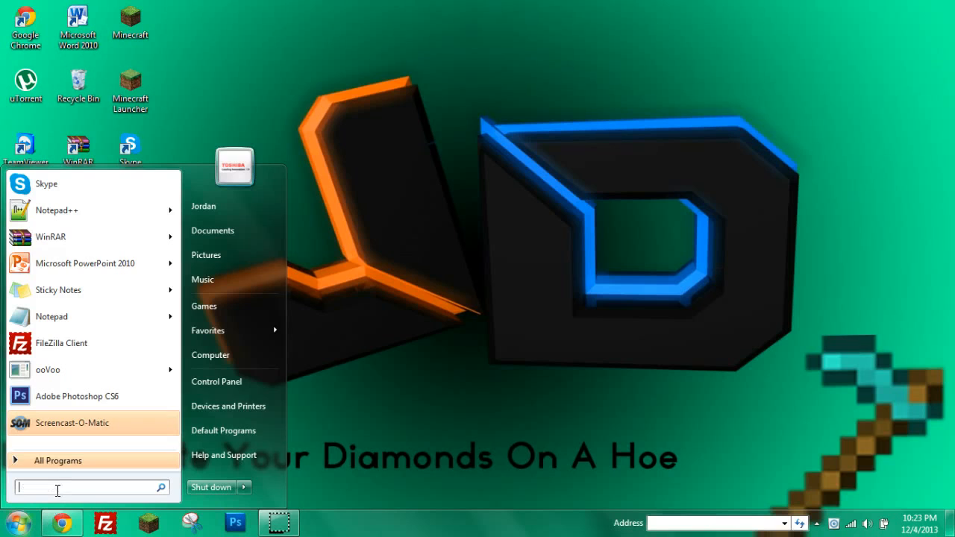
Launch Command Prompt via cmd and run ipconfig to list the network addresses.
{"action": "type", "text": "cmd"}
{"action": "key", "text": "Return"}
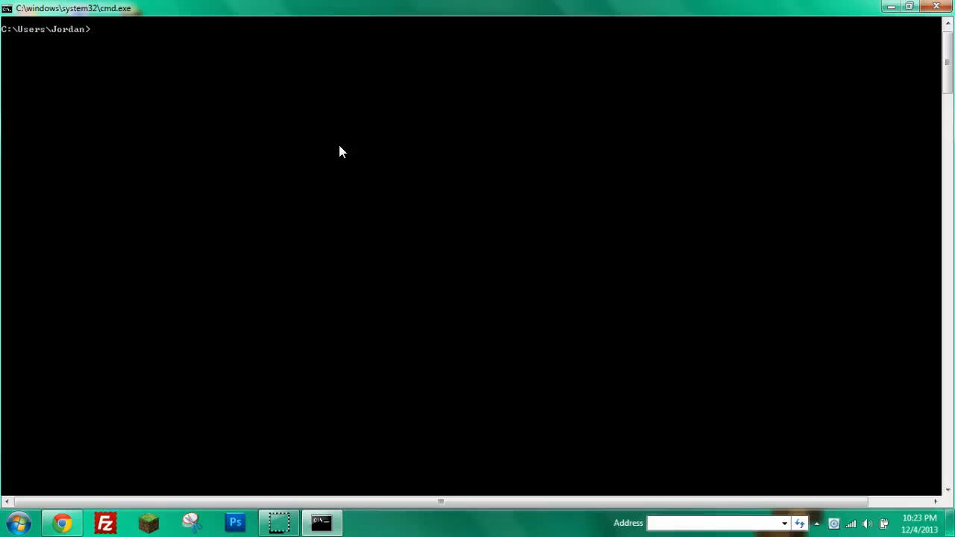
{"action": "type", "text": "ipconfig"}
{"action": "key", "text": "Return"}
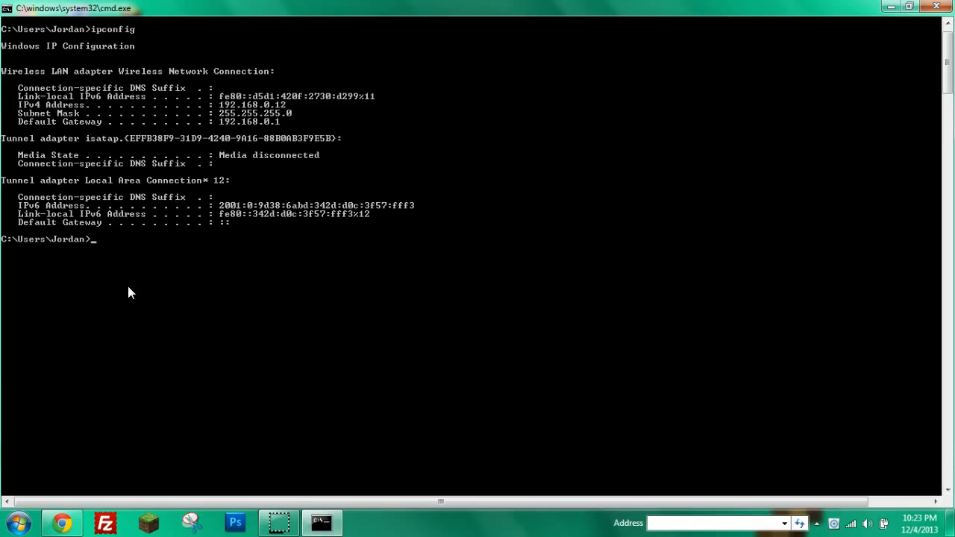
Note the local IP 192.168.0.12 on a new sticky note, then return to the console.
{"action": "left_click", "coordinate": [18, 522]}
{"action": "left_click", "coordinate": [73, 293]}
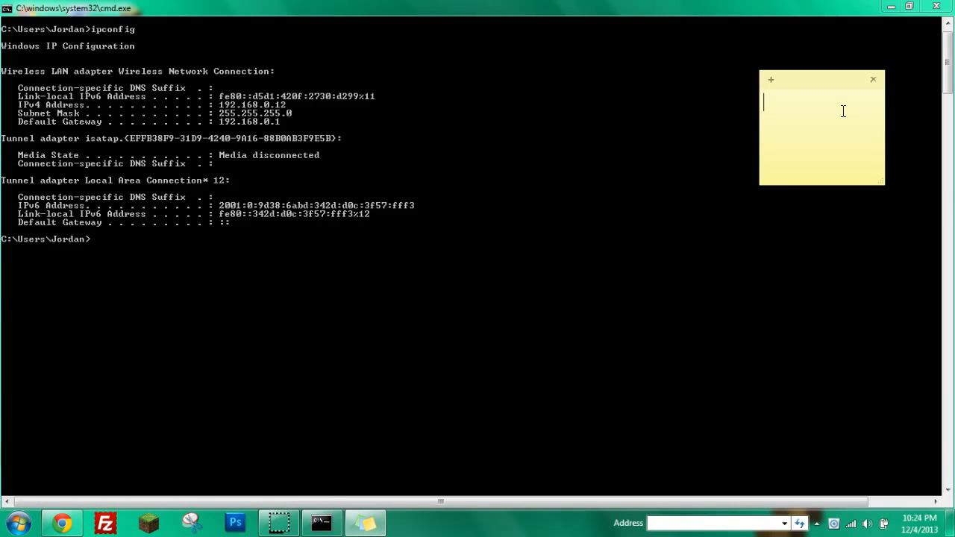
{"action": "type", "text": "192.168.0.12"}
{"action": "left_click", "coordinate": [687, 150]}
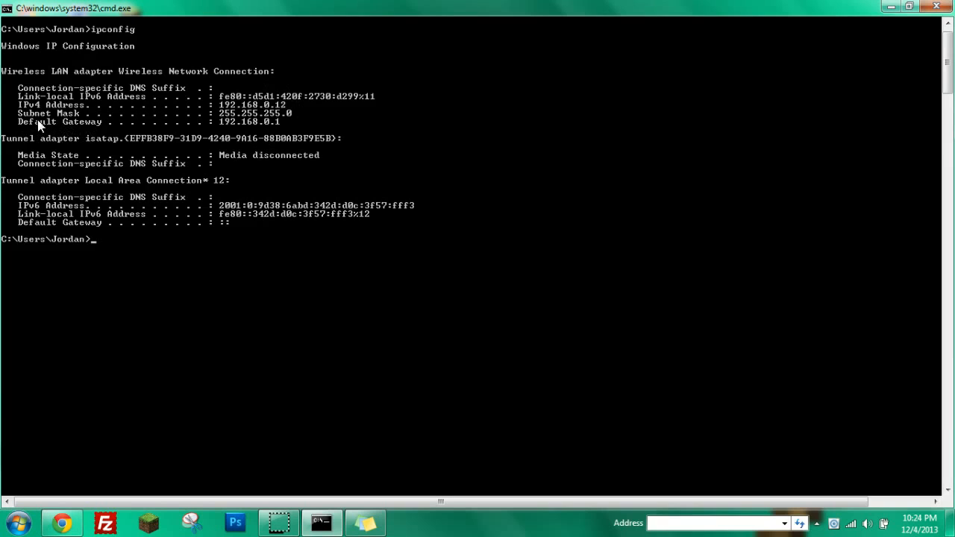
Load the router page at 192.168.0.1 in Chrome, discarding an extra tab.
{"action": "left_click", "coordinate": [62, 523]}
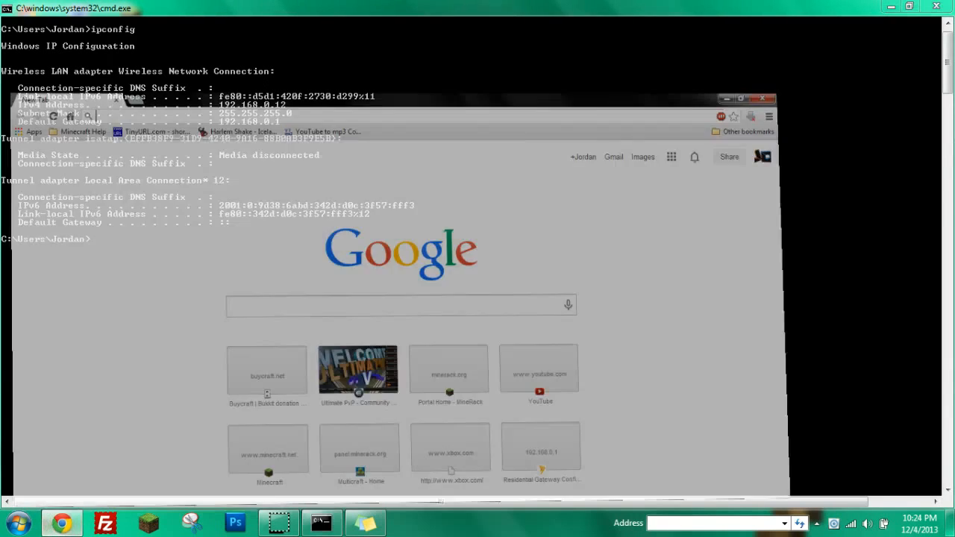
{"action": "type", "text": "192.168.0.1"}
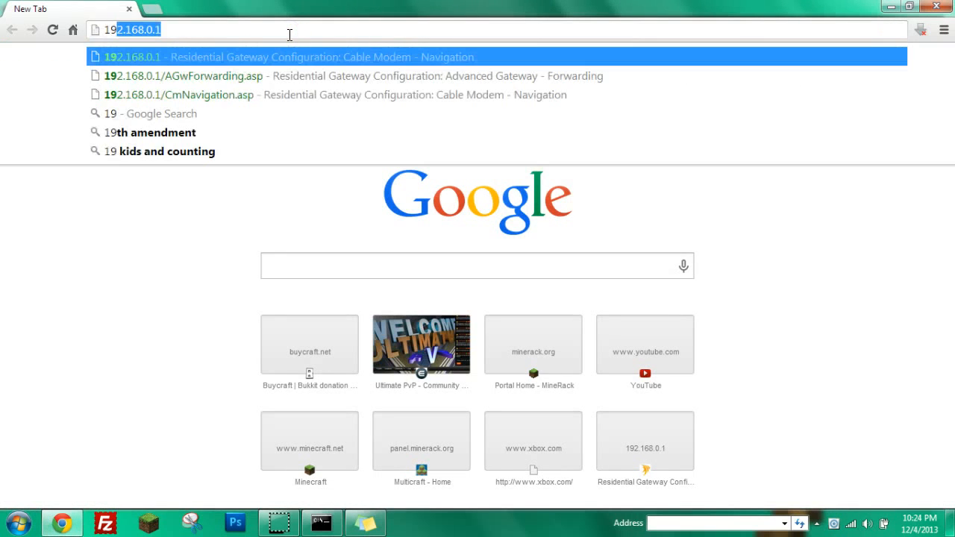
{"action": "key", "text": "Return"}
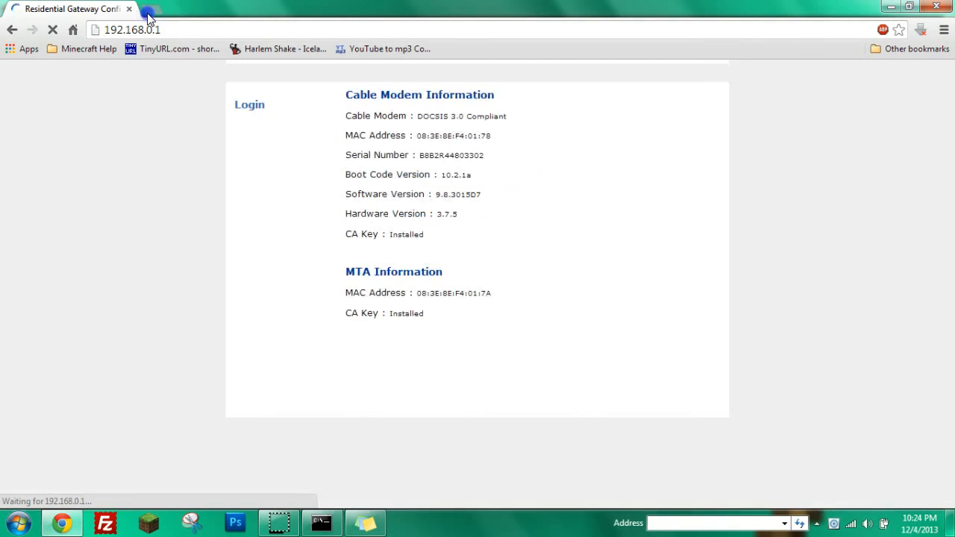
{"action": "left_click", "coordinate": [152, 9]}
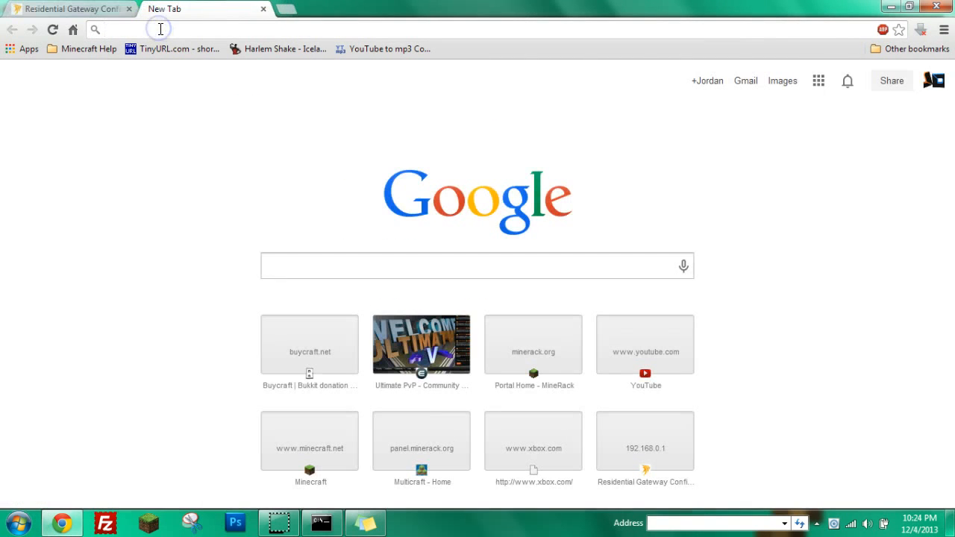
{"action": "left_click", "coordinate": [160, 28]}
{"action": "left_click", "coordinate": [263, 9]}
Log in to the Ubee router and open the Gateway forwarding rules page.
{"action": "left_click", "coordinate": [220, 30]}
{"action": "left_click", "coordinate": [249, 161]}
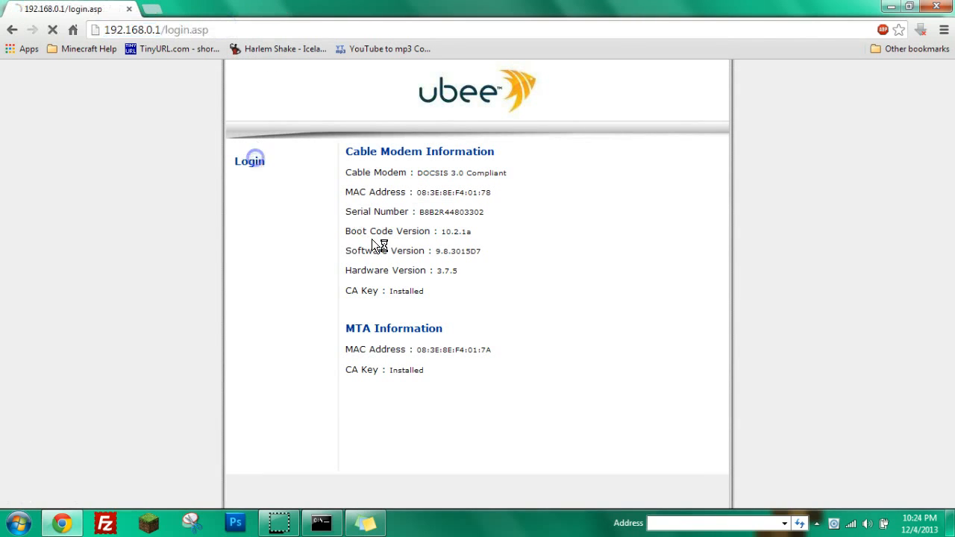
{"action": "left_click", "coordinate": [448, 127]}
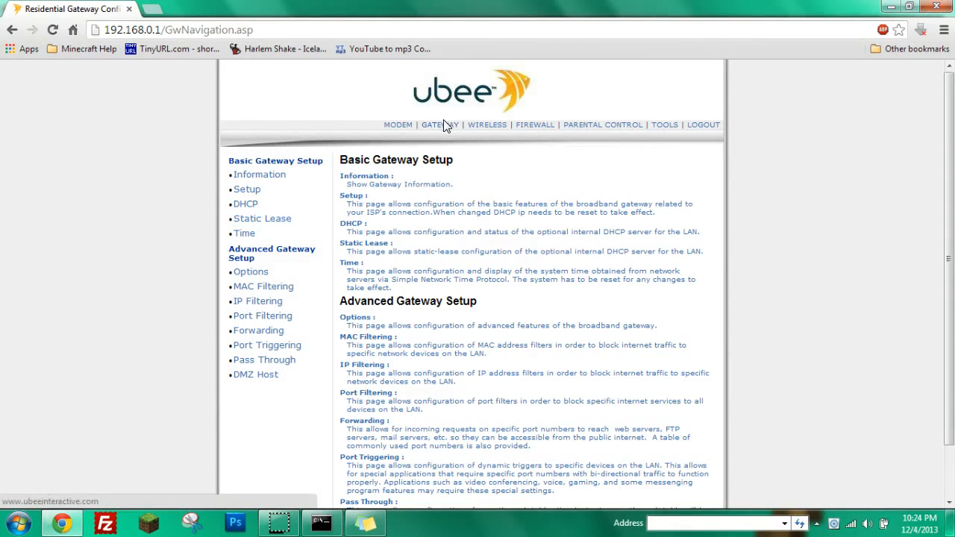
{"action": "left_click", "coordinate": [246, 331]}
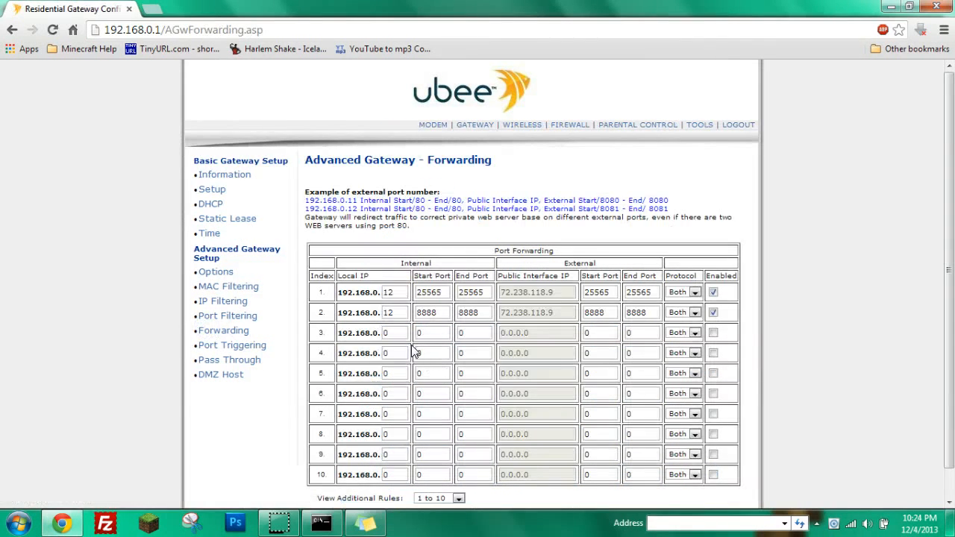
Disable both forwarding rules and set row 2's port 8888 fields to 0.
{"action": "left_click", "coordinate": [714, 292]}
{"action": "left_click", "coordinate": [713, 313]}
{"action": "double_click", "coordinate": [638, 313]}
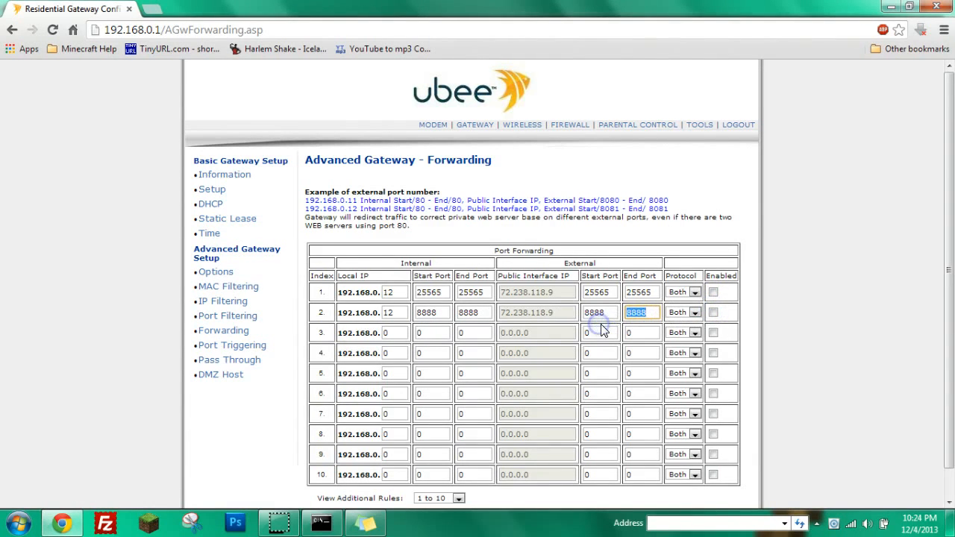
{"action": "type", "text": "0"}
{"action": "left_click_drag", "start_coordinate": [611, 318], "coordinate": [572, 335]}
{"action": "type", "text": "0"}
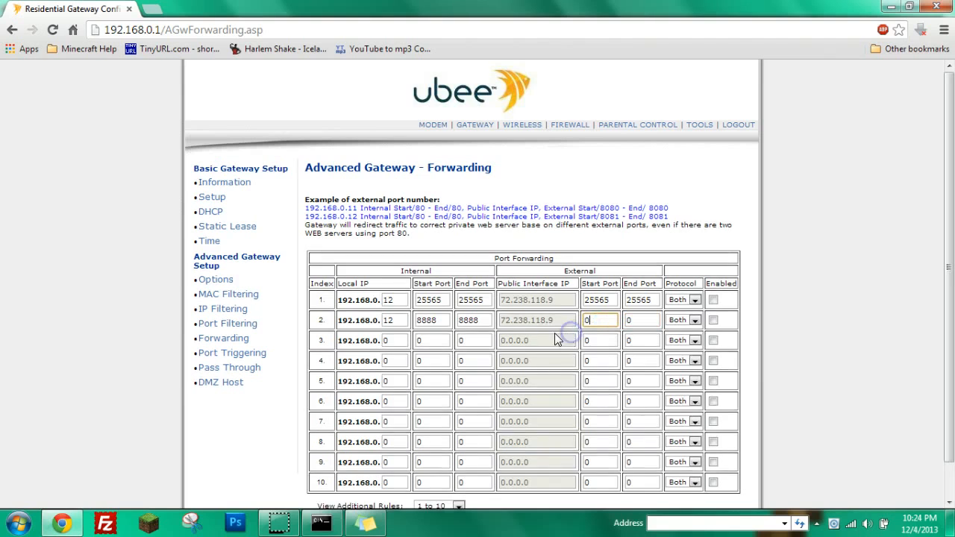
{"action": "left_click_drag", "start_coordinate": [492, 323], "coordinate": [375, 323]}
{"action": "type", "text": "000"}
Set row 1's port 25565 fields to 0 and apply the cleared forwarding table.
{"action": "scroll", "coordinate": [591, 326], "scroll_direction": "down", "scroll_amount": 1}
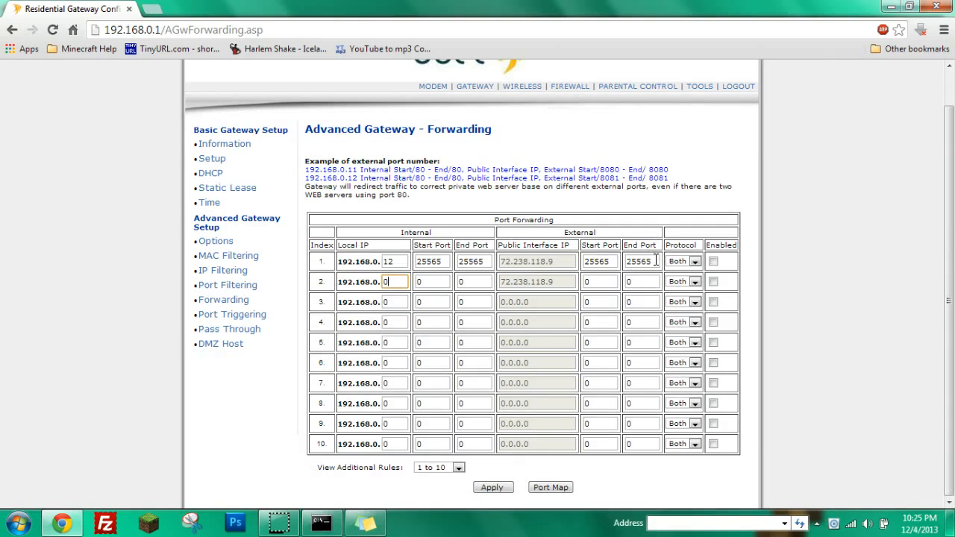
{"action": "left_click_drag", "start_coordinate": [657, 262], "coordinate": [624, 263]}
{"action": "key", "text": "BackSpace"}
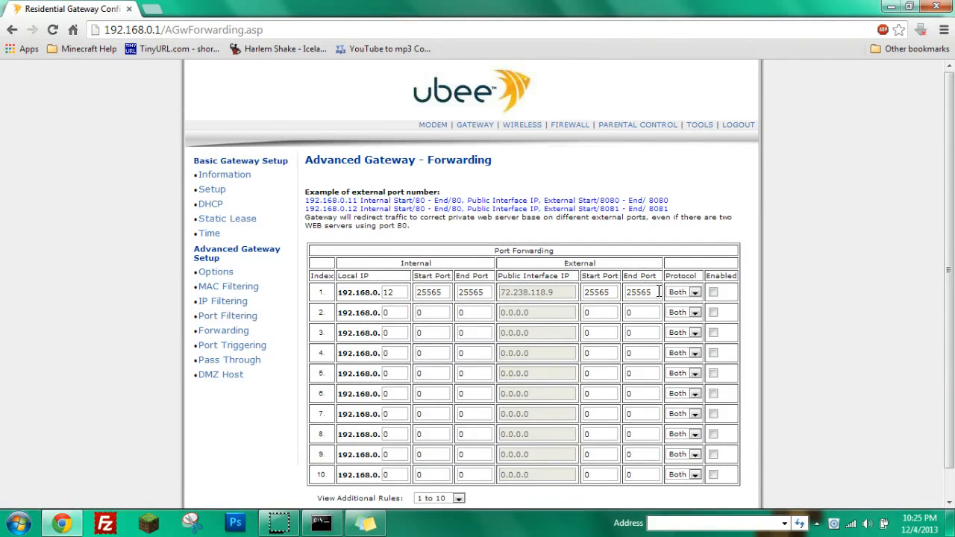
{"action": "type", "text": "0"}
{"action": "left_click_drag", "start_coordinate": [658, 292], "coordinate": [580, 301]}
{"action": "type", "text": "0"}
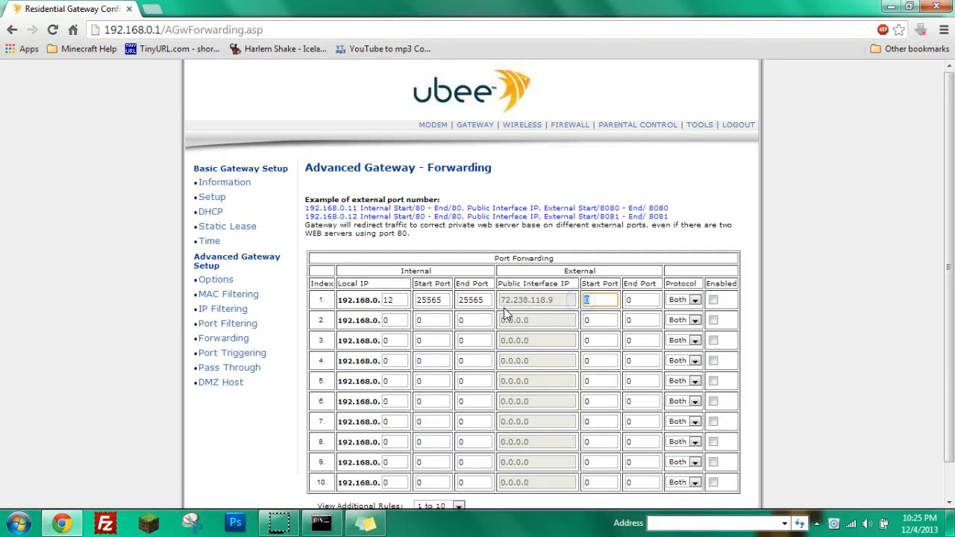
{"action": "left_click_drag", "start_coordinate": [488, 301], "coordinate": [410, 297]}
{"action": "type", "text": "0000"}
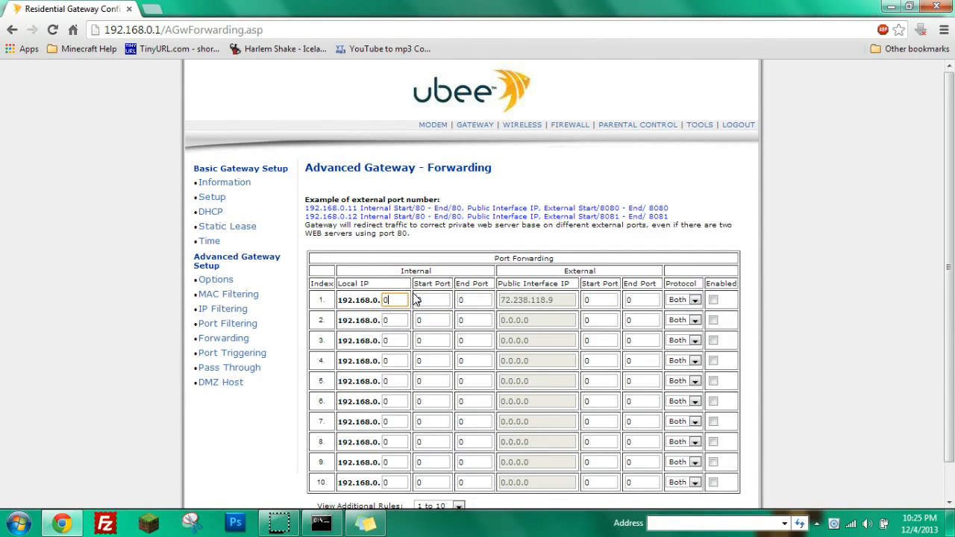
{"action": "scroll", "coordinate": [373, 363], "scroll_direction": "down", "scroll_amount": 2}
{"action": "left_click", "coordinate": [505, 489]}
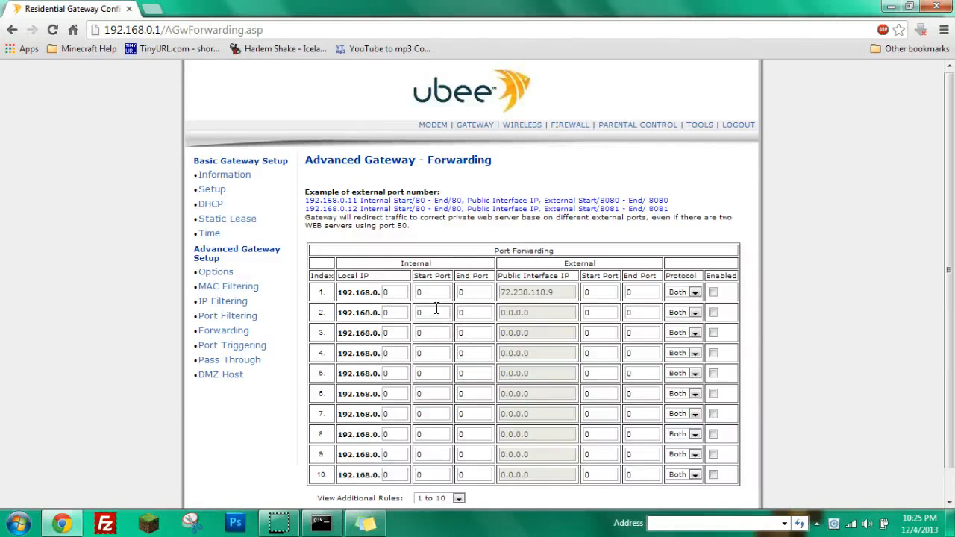
Set row 1's local IP to 192.168.0.12 and both internal ports to 25565.
{"action": "left_click", "coordinate": [393, 293]}
{"action": "key", "text": "BackSpace"}
{"action": "left_click", "coordinate": [366, 523]}
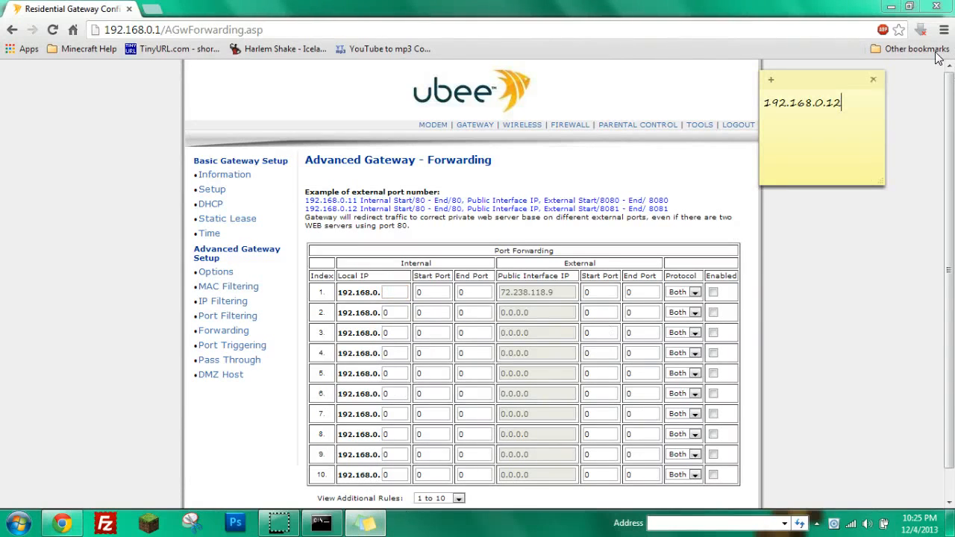
{"action": "left_click", "coordinate": [390, 293]}
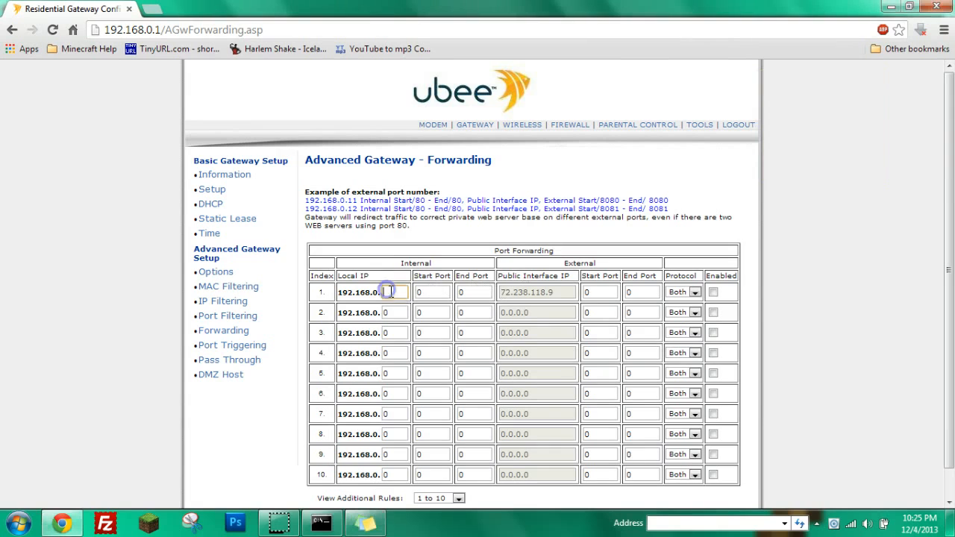
{"action": "type", "text": "12"}
{"action": "key", "text": "Tab"}
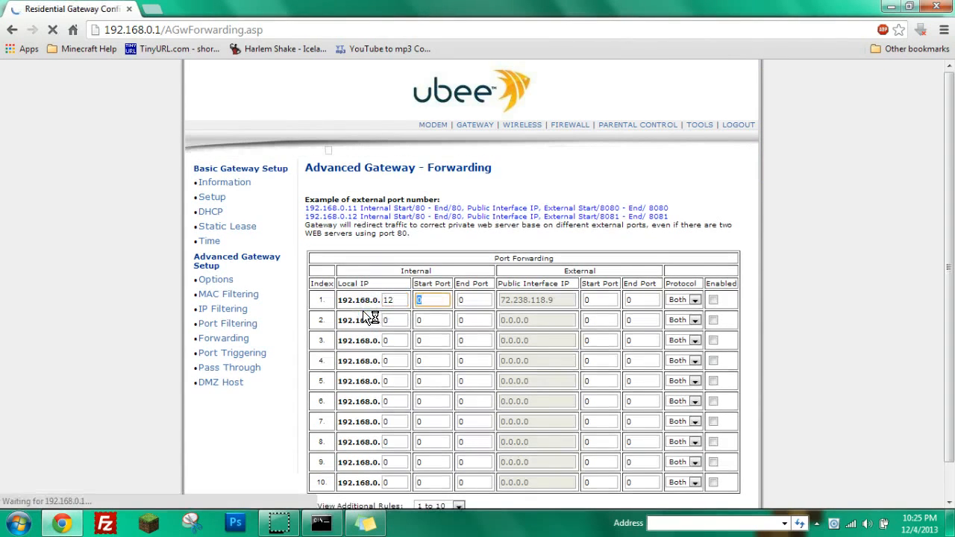
{"action": "double_click", "coordinate": [418, 293]}
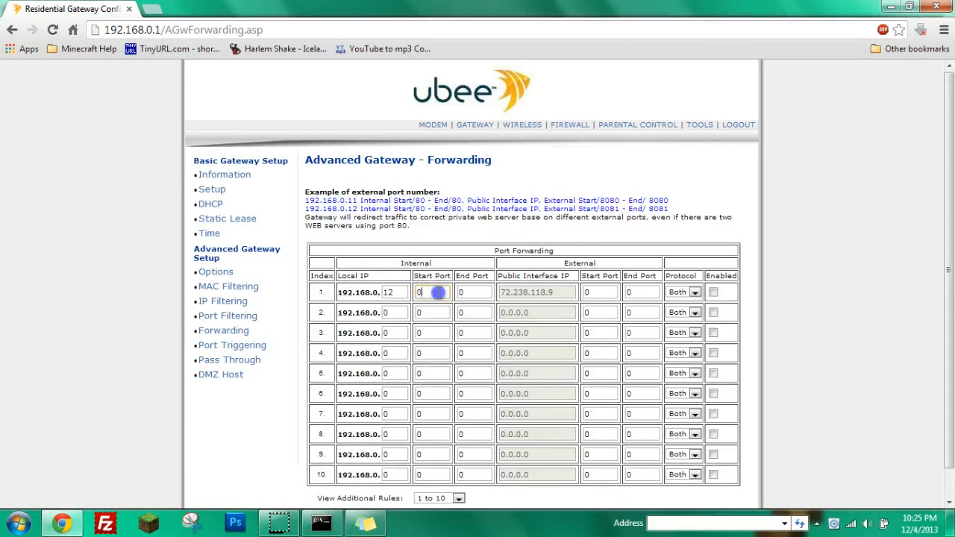
{"action": "type", "text": "255+6"}
{"action": "key", "text": "BackSpace"}
{"action": "key", "text": "BackSpace"}
{"action": "type", "text": "65"}
{"action": "key", "text": "Tab"}
{"action": "type", "text": "25565"}
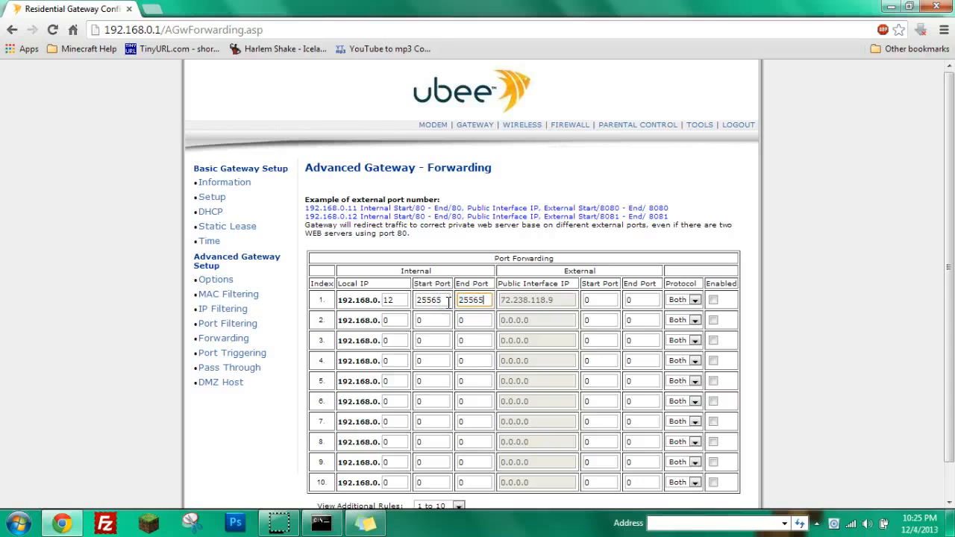
Set row 1's external ports to 25565, enable and apply the rule, then minimize Chrome.
{"action": "left_click", "coordinate": [583, 301]}
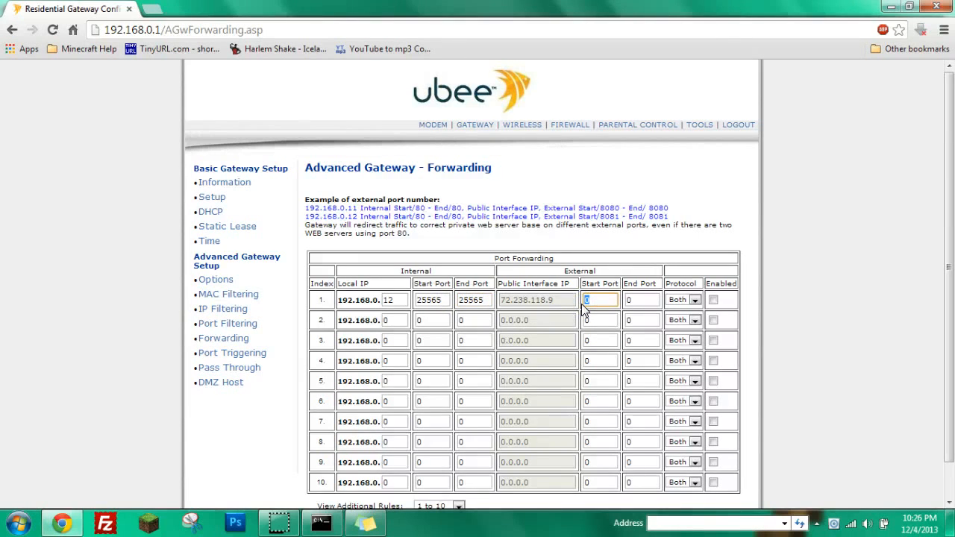
{"action": "type", "text": "25565"}
{"action": "left_click", "coordinate": [633, 299]}
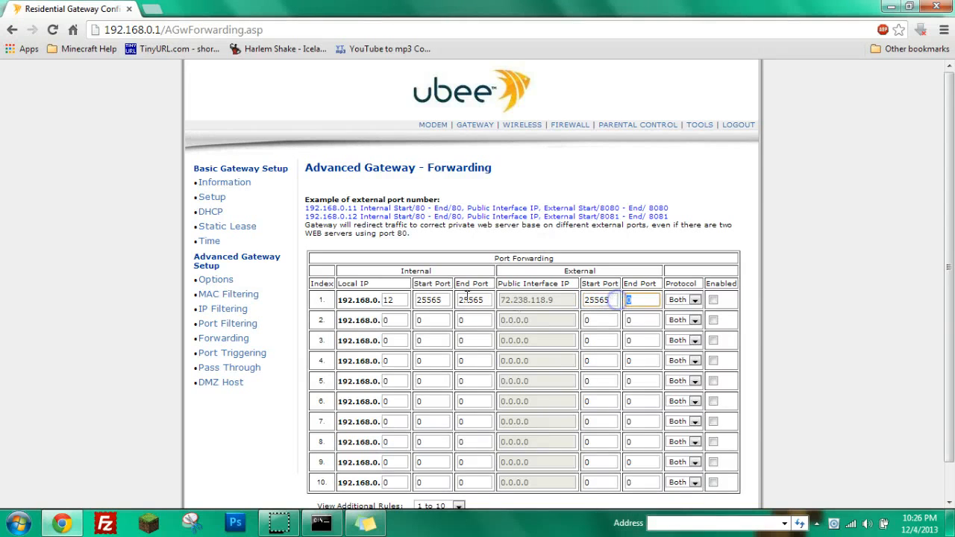
{"action": "type", "text": "25565"}
{"action": "left_click", "coordinate": [714, 300]}
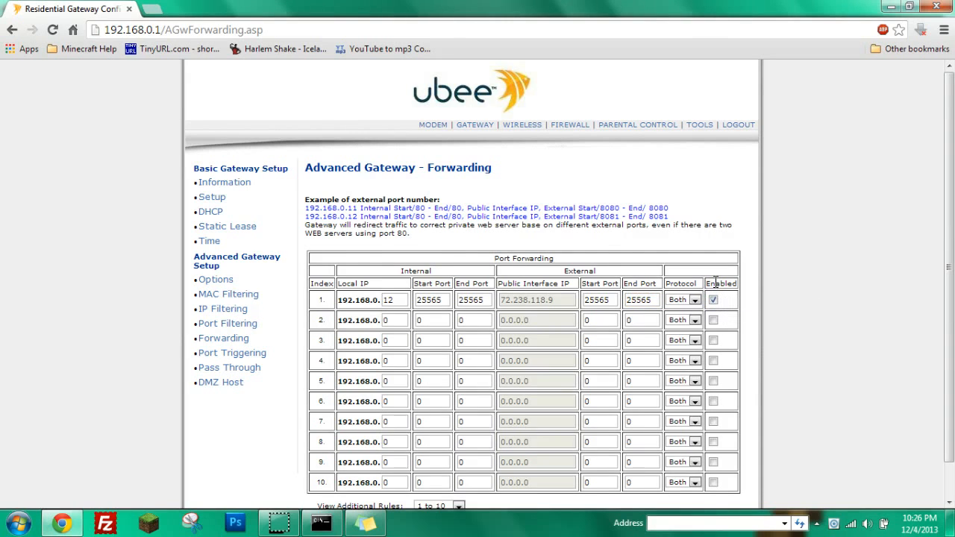
{"action": "scroll", "coordinate": [715, 282], "scroll_direction": "down", "scroll_amount": 1}
{"action": "left_click", "coordinate": [485, 488]}
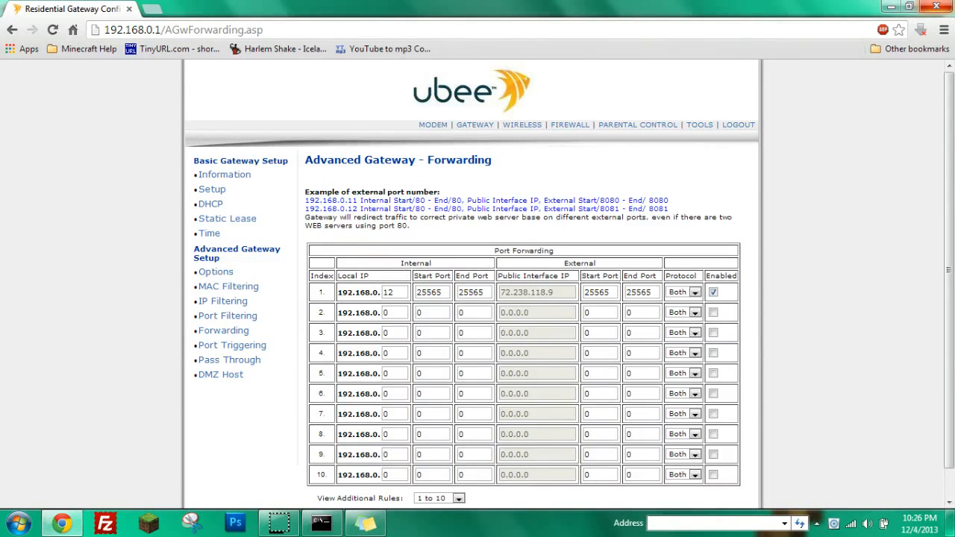
{"action": "left_click", "coordinate": [937, 7]}
Close the Command Prompt and the IP sticky note, and move the new Test Server folder.
{"action": "left_click", "coordinate": [936, 7]}
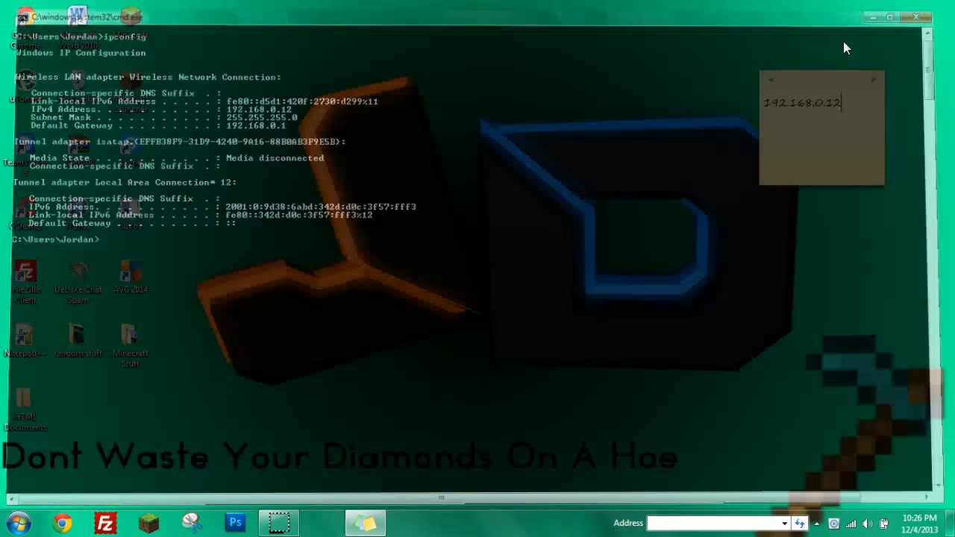
{"action": "left_click", "coordinate": [875, 79]}
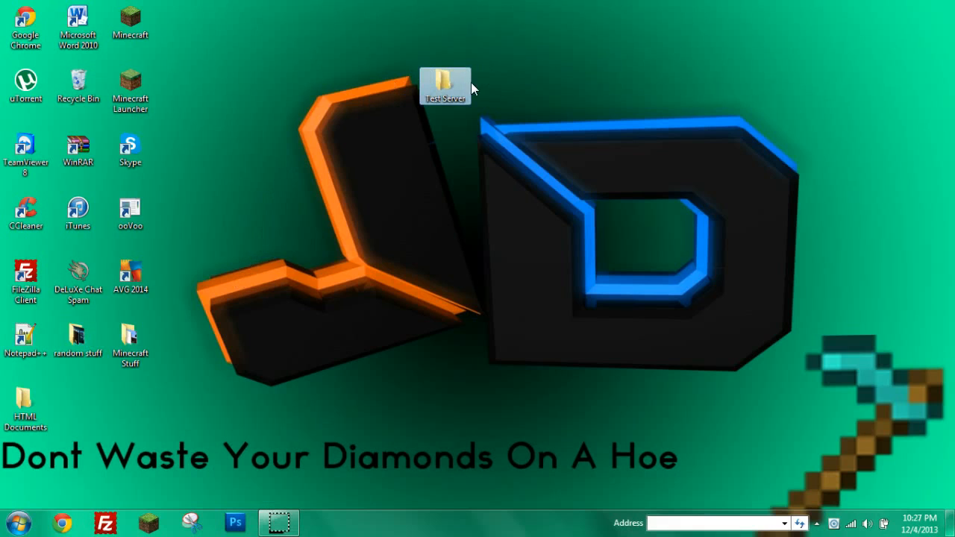
{"action": "left_click_drag", "start_coordinate": [448, 89], "coordinate": [448, 194]}
Inside Test Server, create an empty text file named New Text Document.
{"action": "double_click", "coordinate": [444, 162]}
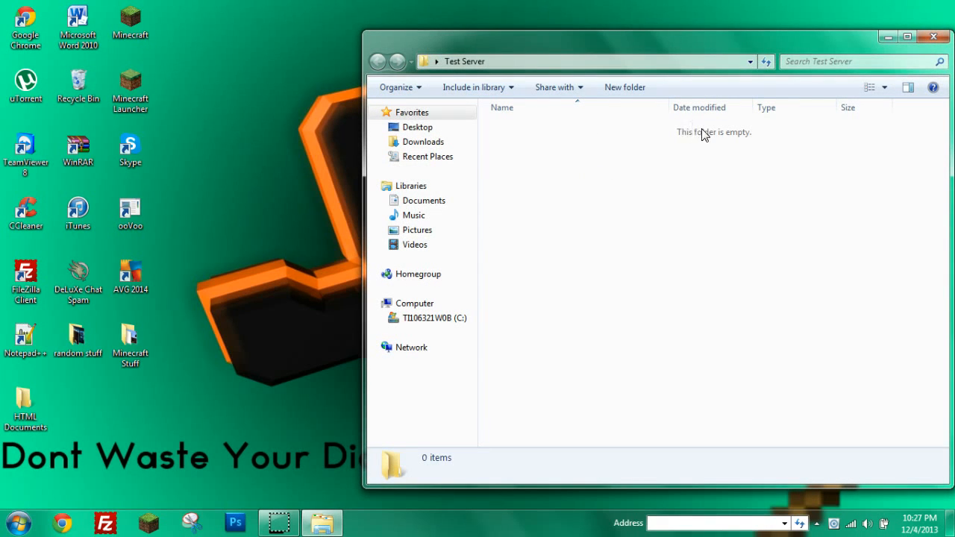
{"action": "right_click", "coordinate": [588, 143]}
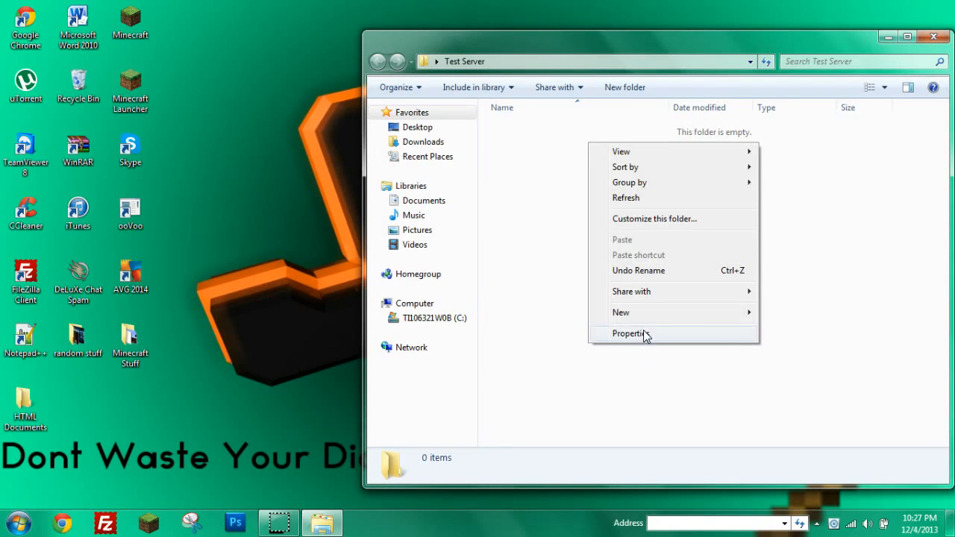
{"action": "mouse_move", "coordinate": [677, 316]}
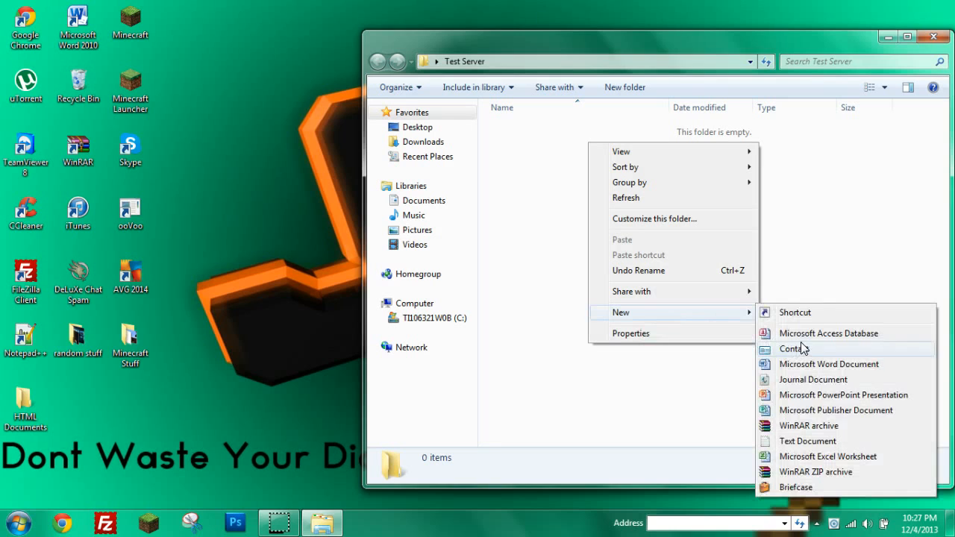
{"action": "left_click", "coordinate": [797, 441]}
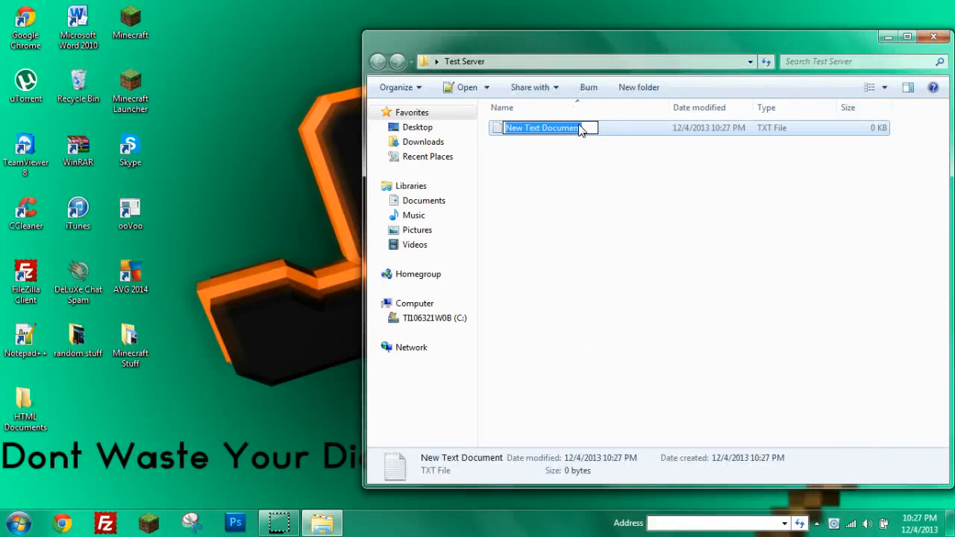
{"action": "left_click", "coordinate": [595, 160]}
Open New Text Document in maximized Notepad++ and paste the three-line batch script.
{"action": "double_click", "coordinate": [548, 139]}
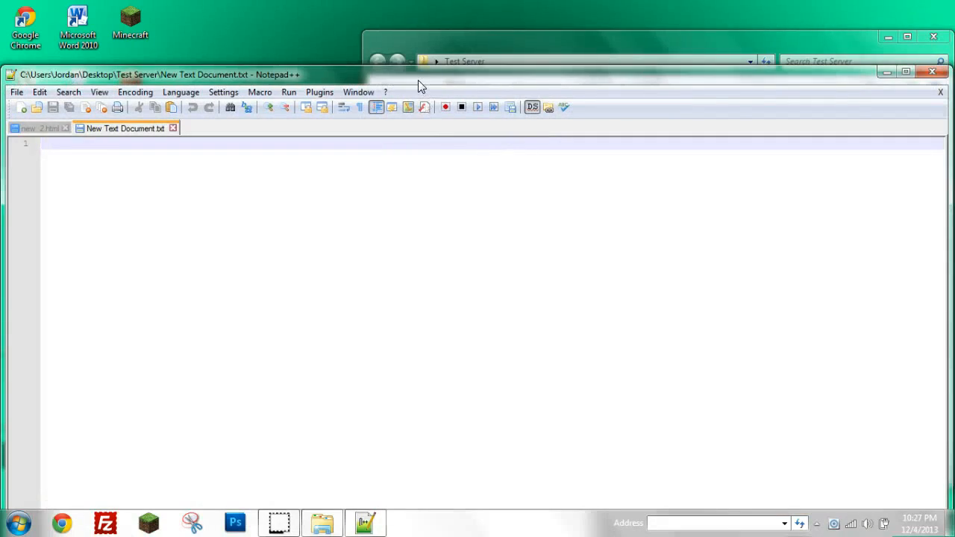
{"action": "left_click_drag", "start_coordinate": [418, 80], "coordinate": [414, 6]}
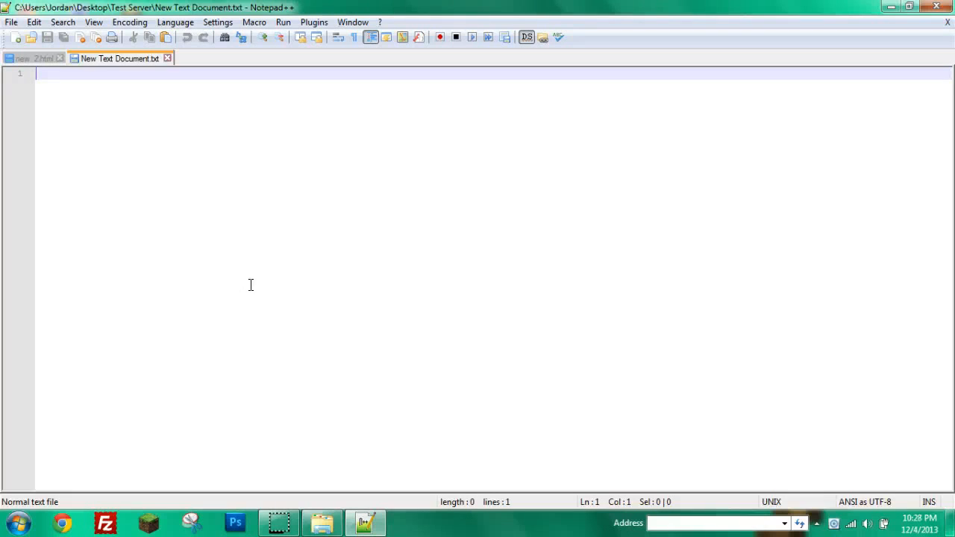
{"action": "left_click", "coordinate": [194, 113]}
{"action": "left_click", "coordinate": [59, 59]}
{"action": "left_click", "coordinate": [60, 86]}
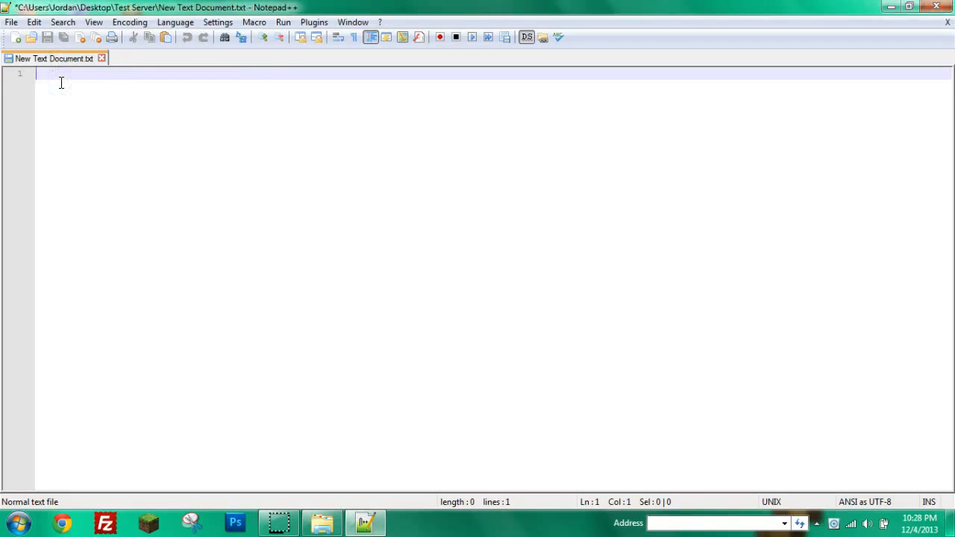
{"action": "type", "text": "@echo off java -Xms2G -Xmx2G -jar server.jar -o false PASUE"}
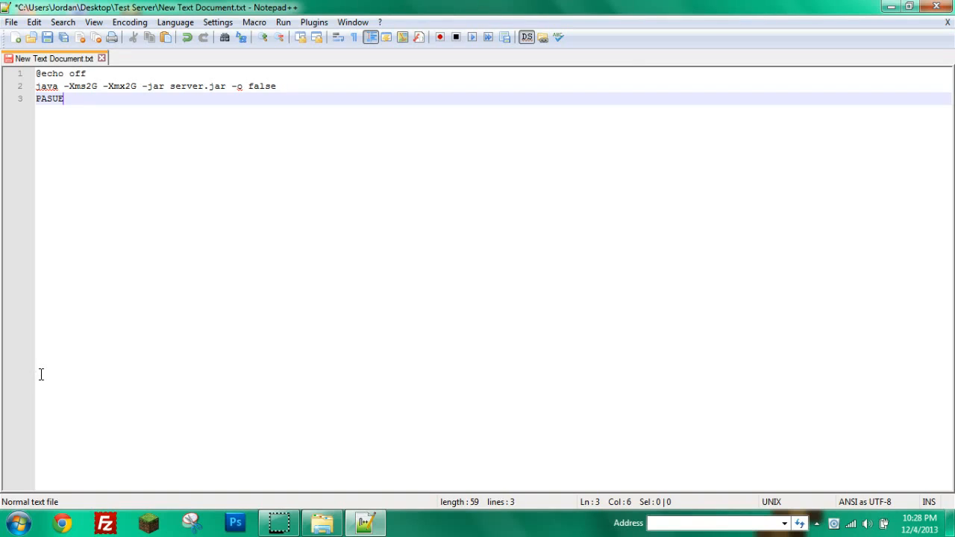
{"action": "left_click_drag", "start_coordinate": [92, 72], "coordinate": [36, 74]}
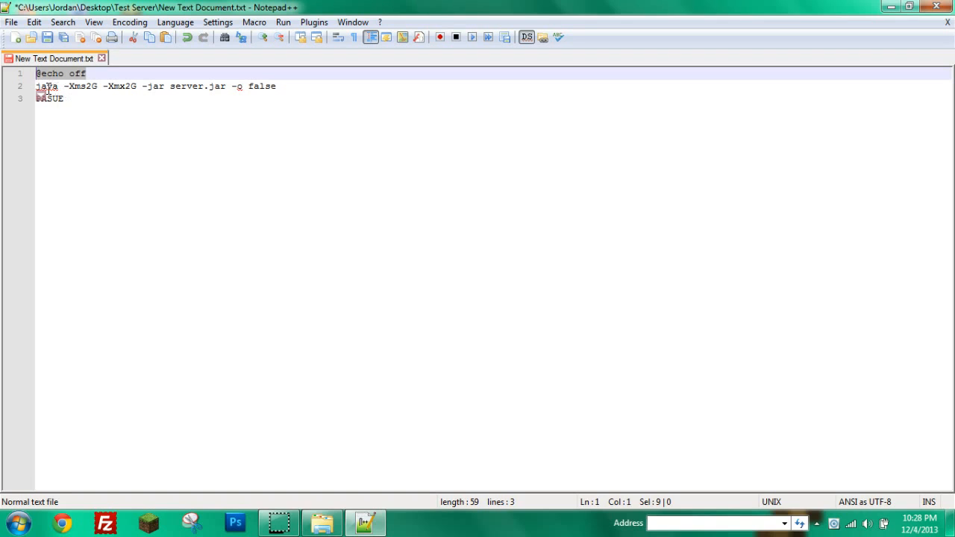
{"action": "left_click", "coordinate": [77, 98]}
{"action": "left_click_drag", "start_coordinate": [98, 85], "coordinate": [85, 86]}
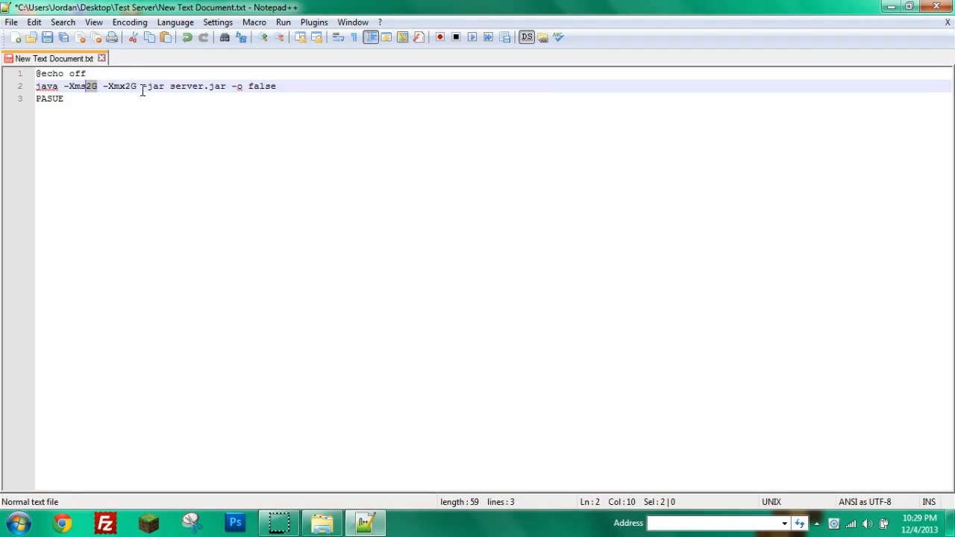
{"action": "left_click_drag", "start_coordinate": [138, 86], "coordinate": [126, 87]}
{"action": "double_click", "coordinate": [154, 85]}
{"action": "left_click", "coordinate": [163, 97]}
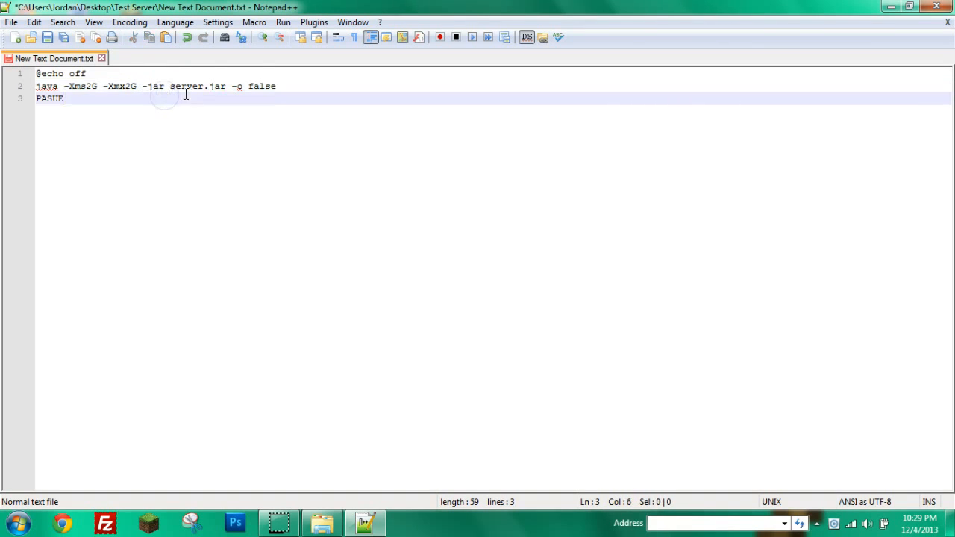
{"action": "left_click_drag", "start_coordinate": [170, 86], "coordinate": [224, 84]}
{"action": "left_click", "coordinate": [211, 88]}
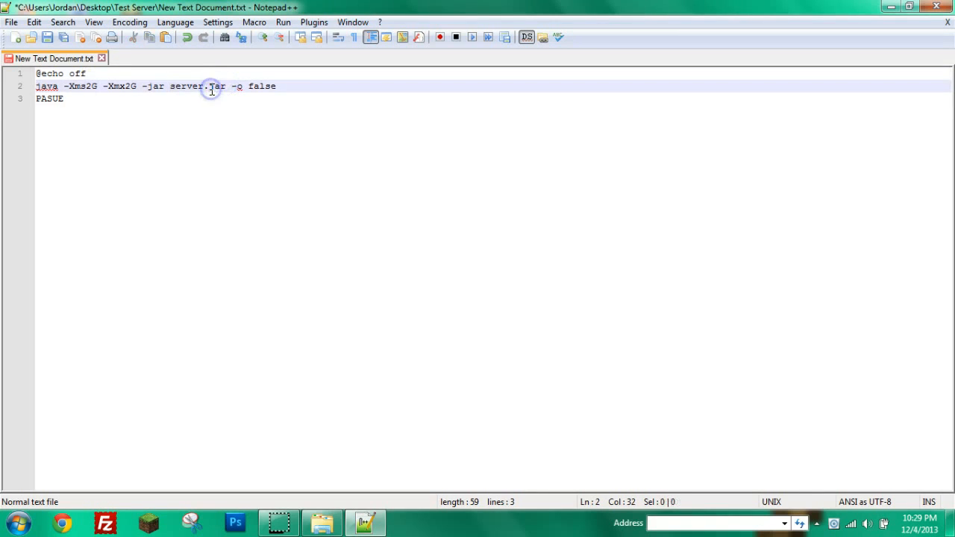
{"action": "double_click", "coordinate": [213, 86]}
{"action": "left_click", "coordinate": [223, 100]}
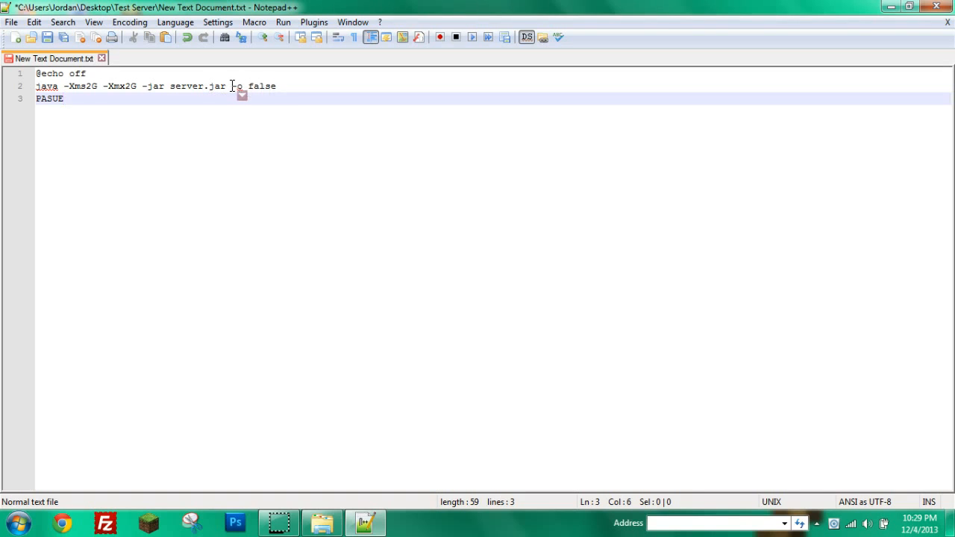
{"action": "left_click_drag", "start_coordinate": [232, 86], "coordinate": [275, 82]}
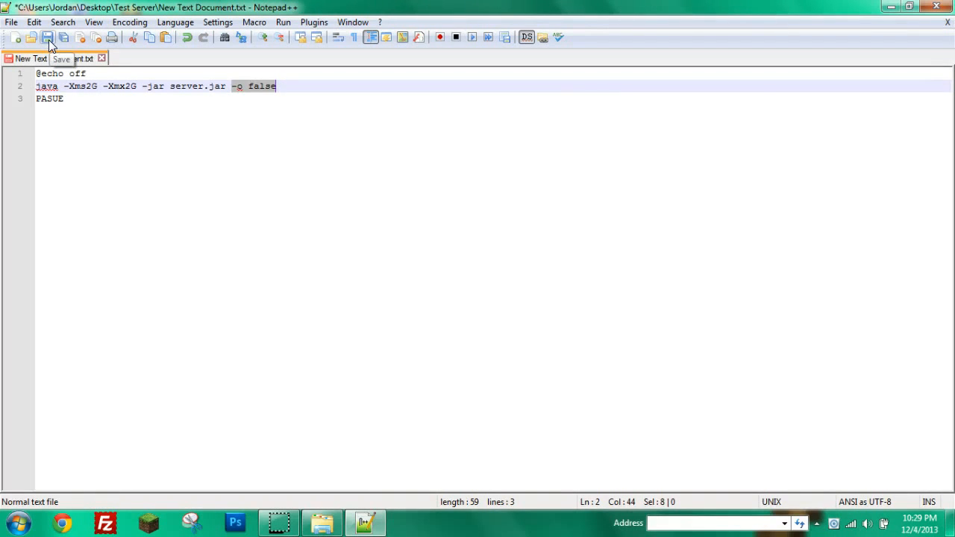
Save the script as Start.bat in Test Server and close Notepad++.
{"action": "left_click", "coordinate": [11, 22]}
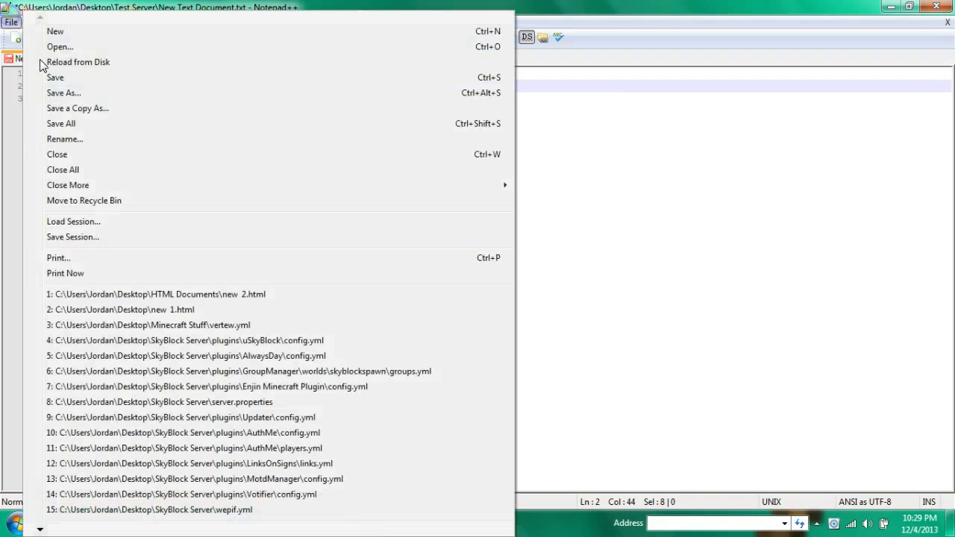
{"action": "left_click", "coordinate": [65, 93]}
{"action": "left_click", "coordinate": [520, 381]}
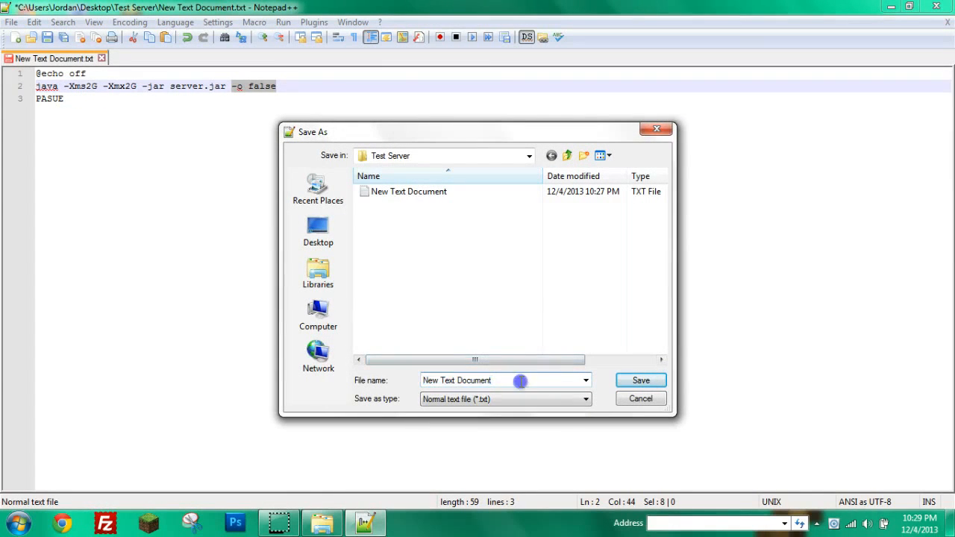
{"action": "left_click_drag", "start_coordinate": [520, 381], "coordinate": [401, 373]}
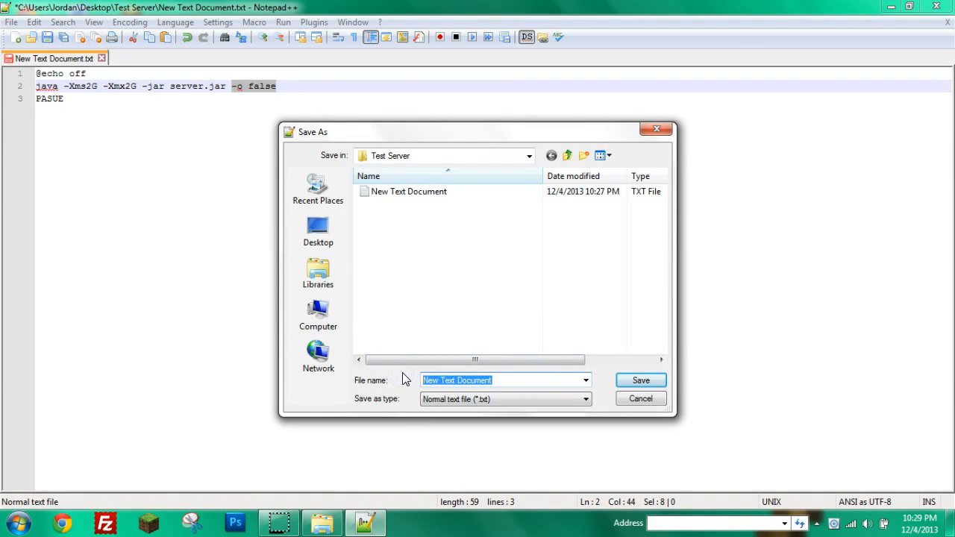
{"action": "type", "text": "Start.bat"}
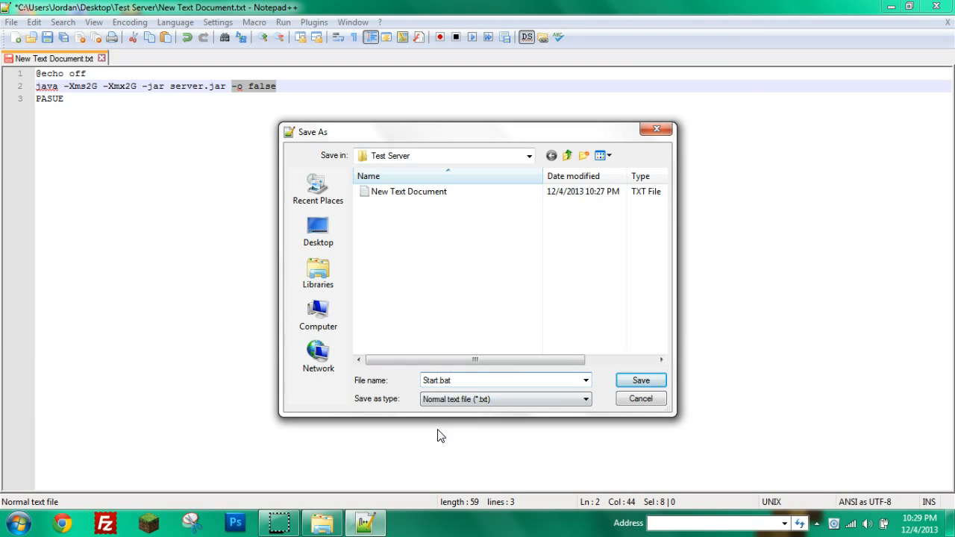
{"action": "left_click", "coordinate": [634, 382]}
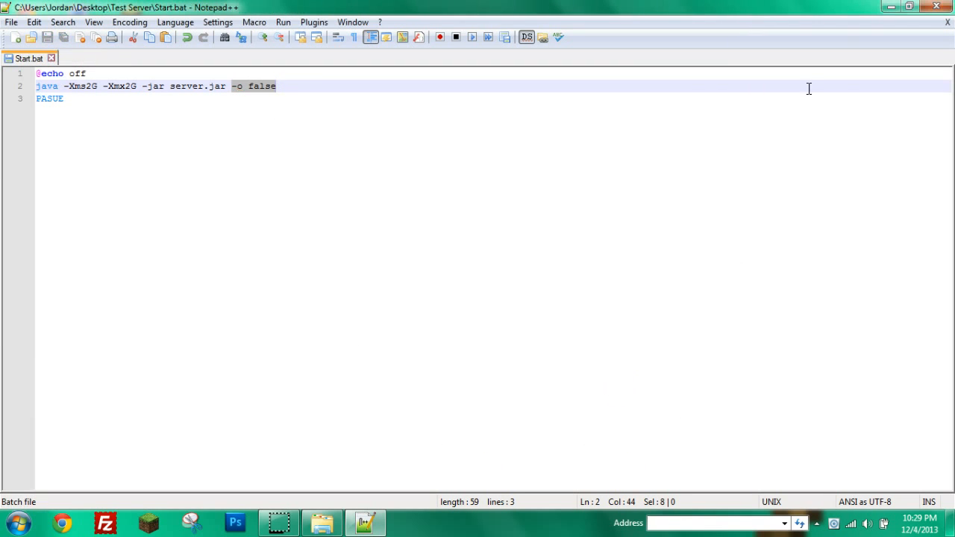
{"action": "left_click", "coordinate": [937, 7]}
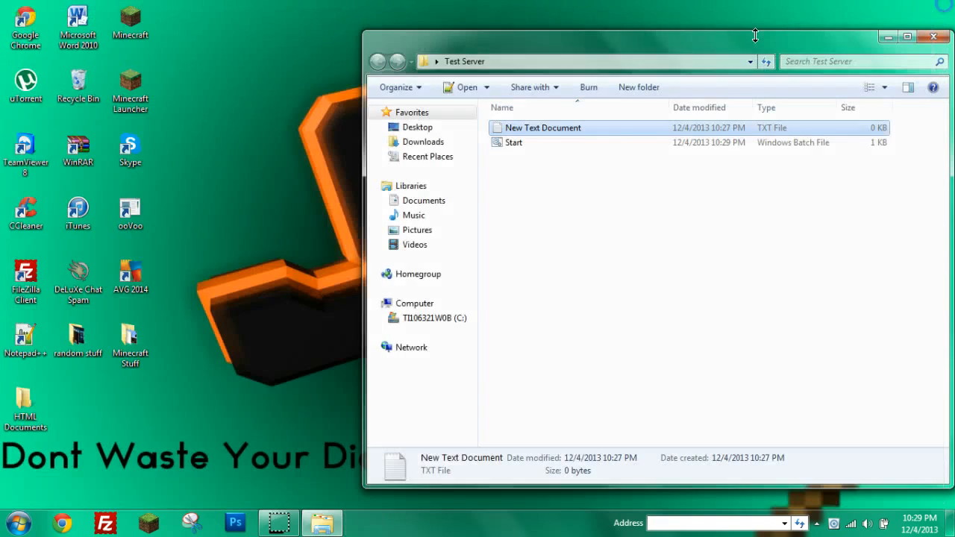
Delete New Text Document so only Start.bat remains, then bring Chrome forward.
{"action": "left_click", "coordinate": [509, 143]}
{"action": "right_click", "coordinate": [580, 124]}
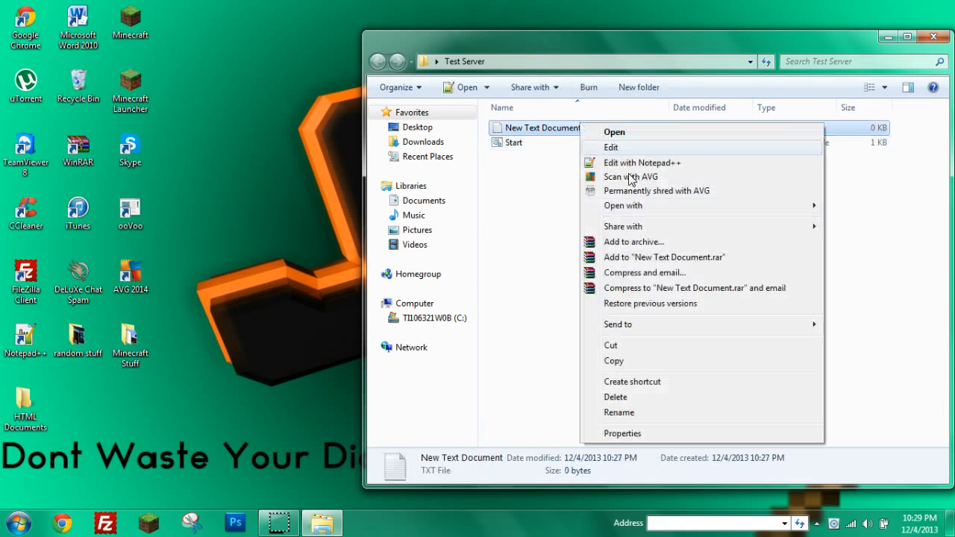
{"action": "left_click", "coordinate": [627, 396]}
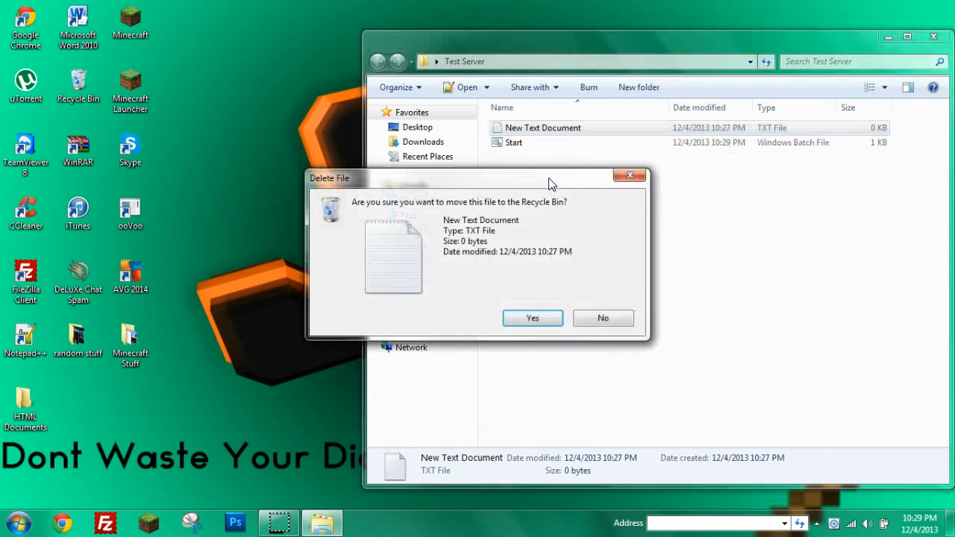
{"action": "left_click", "coordinate": [533, 319]}
{"action": "left_click_drag", "start_coordinate": [520, 33], "coordinate": [354, 24]}
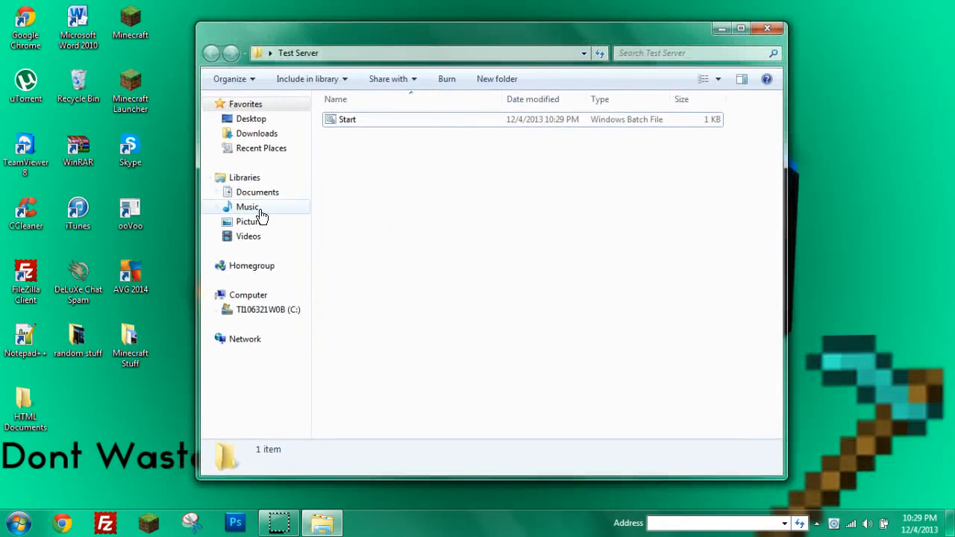
{"action": "left_click", "coordinate": [62, 522]}
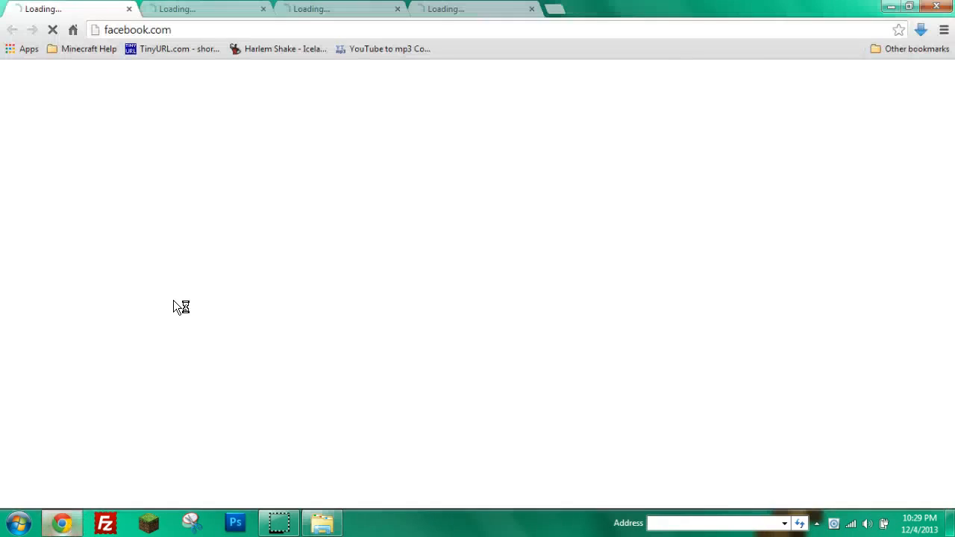
Close the Facebook, Minecraft Server Hosting and YouTube tabs.
{"action": "left_click", "coordinate": [128, 9]}
{"action": "left_click", "coordinate": [389, 9]}
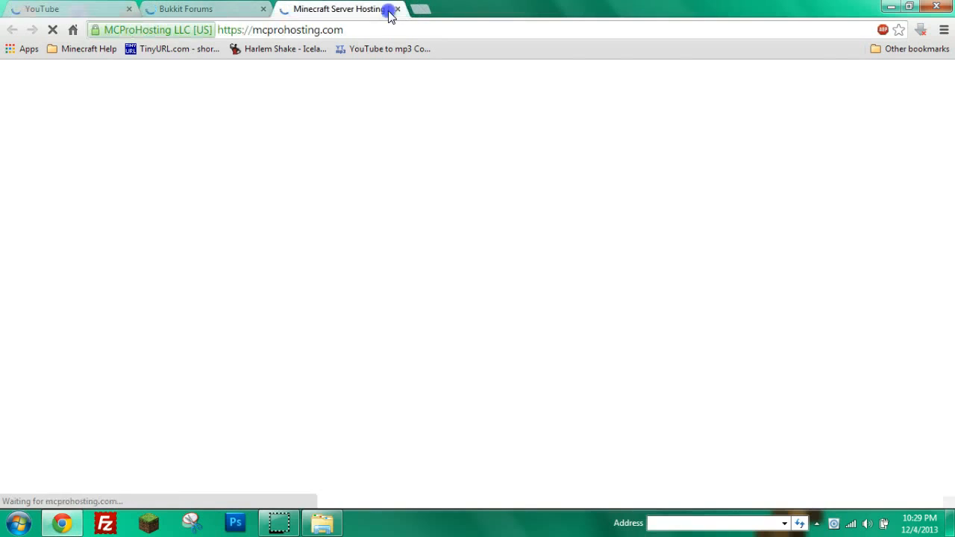
{"action": "left_click", "coordinate": [397, 8]}
{"action": "left_click", "coordinate": [129, 9]}
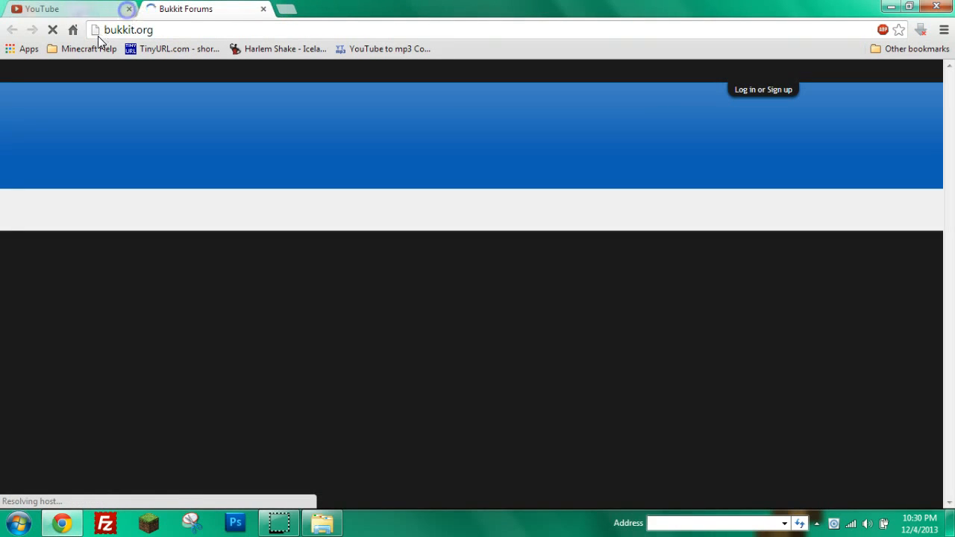
From dl.bukkit.org, download craftbukkit-1.6.4-R2.0.jar into Test Server, then close Chrome.
{"action": "left_click", "coordinate": [139, 35]}
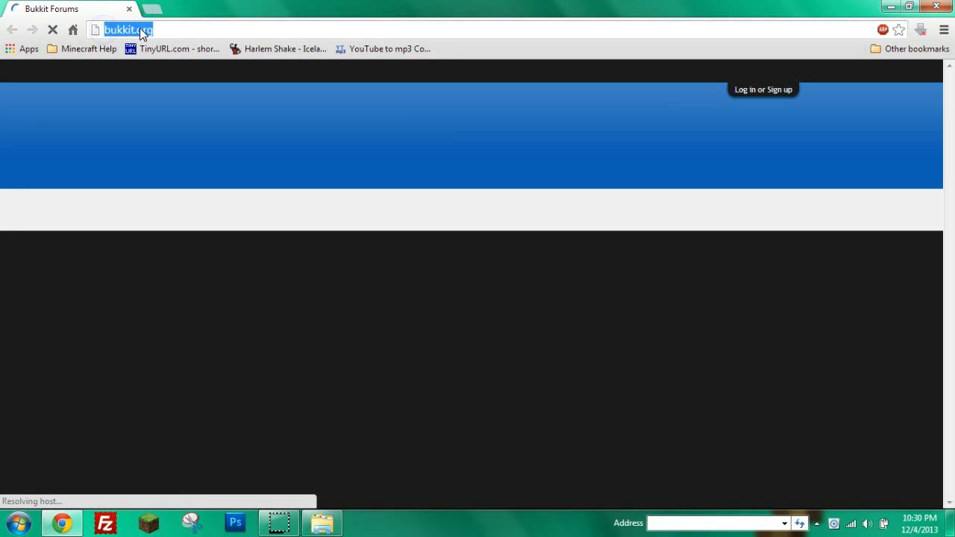
{"action": "key", "text": "Left"}
{"action": "type", "text": "dl."}
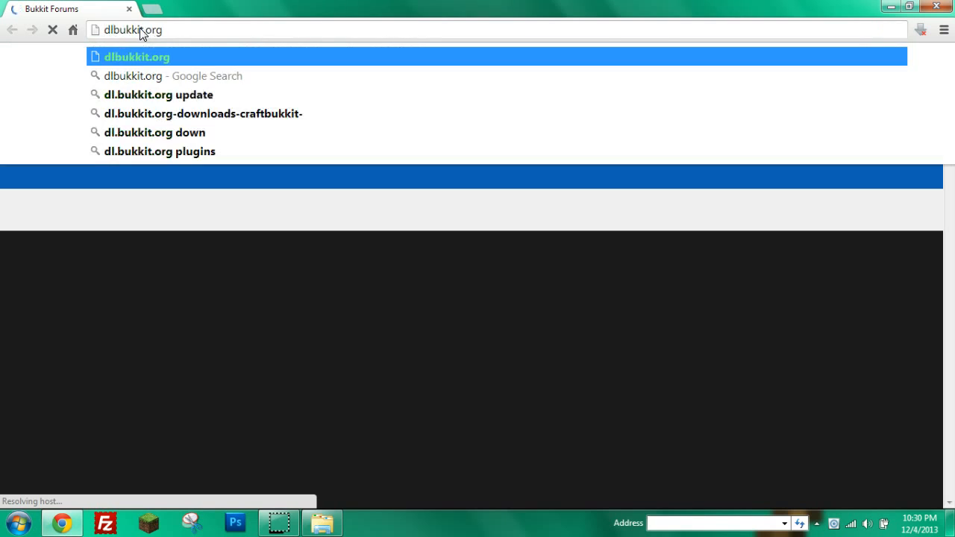
{"action": "key", "text": "Return"}
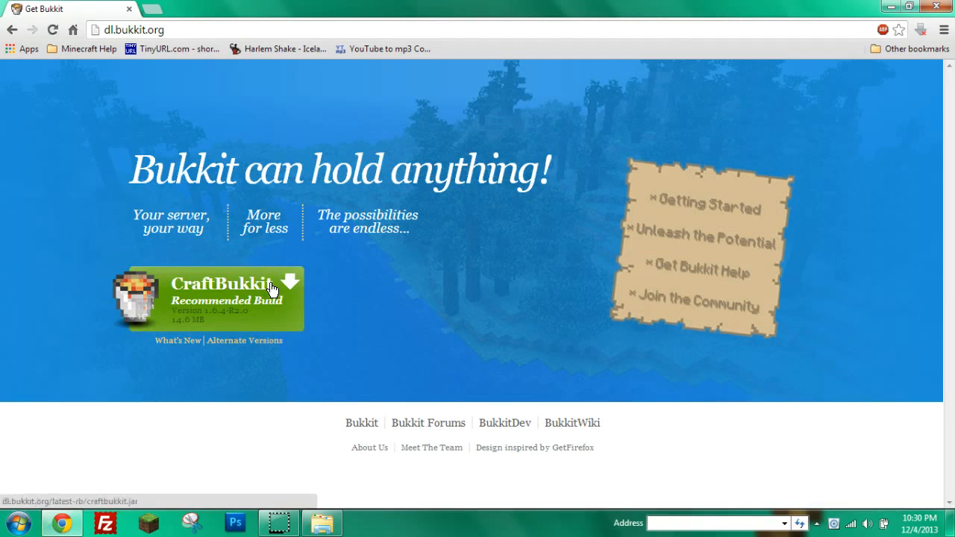
{"action": "left_click", "coordinate": [256, 494]}
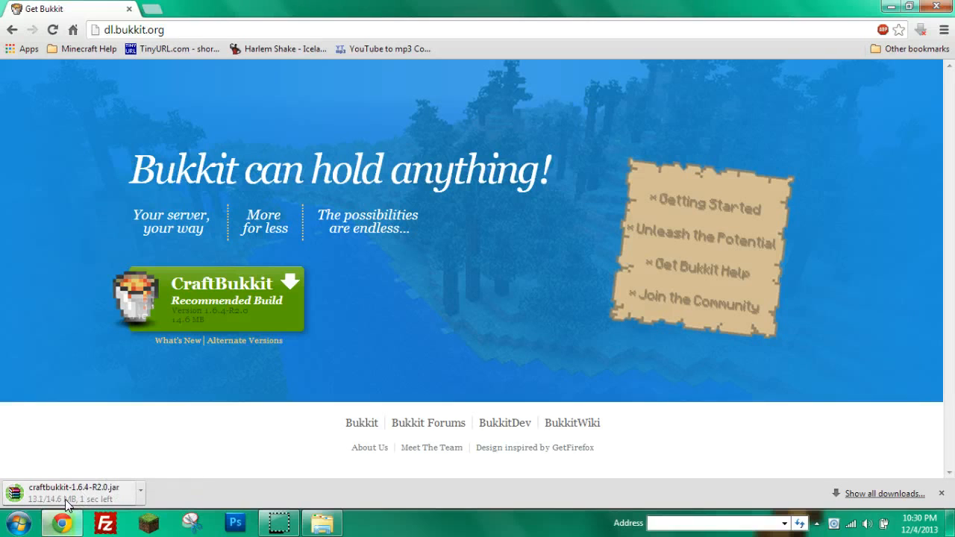
{"action": "left_click_drag", "start_coordinate": [67, 489], "coordinate": [448, 217]}
{"action": "left_click", "coordinate": [7, 205]}
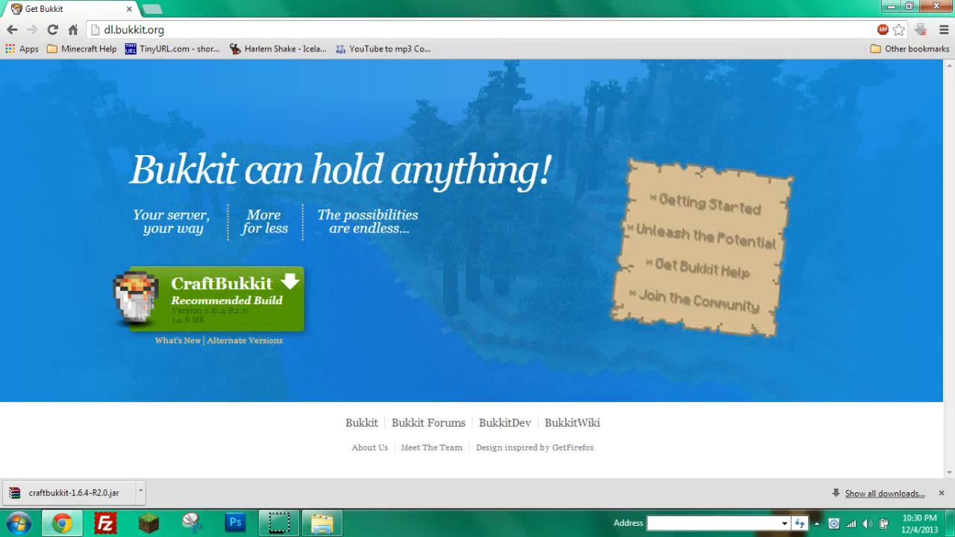
{"action": "left_click", "coordinate": [943, 5]}
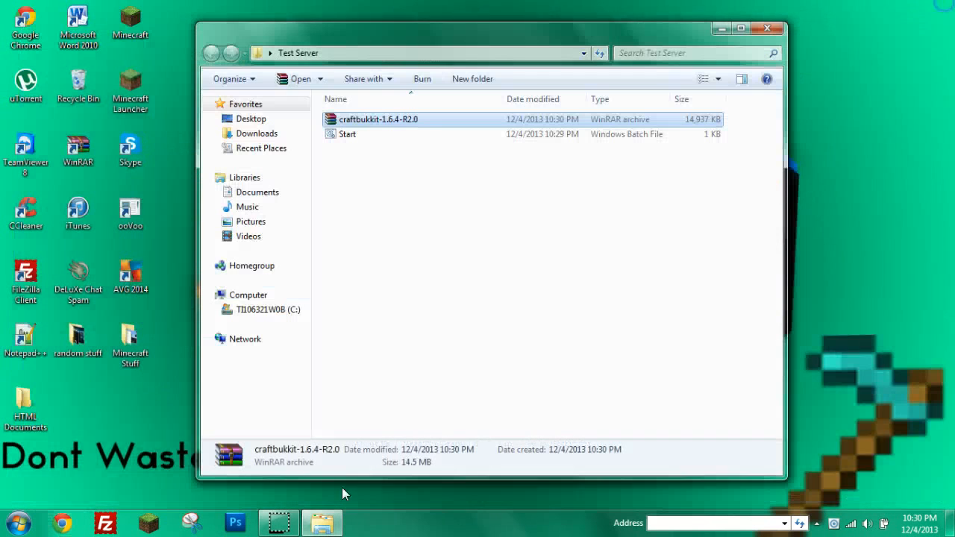
Rename the craftbukkit archive to server.
{"action": "right_click", "coordinate": [433, 121]}
{"action": "left_click", "coordinate": [494, 375]}
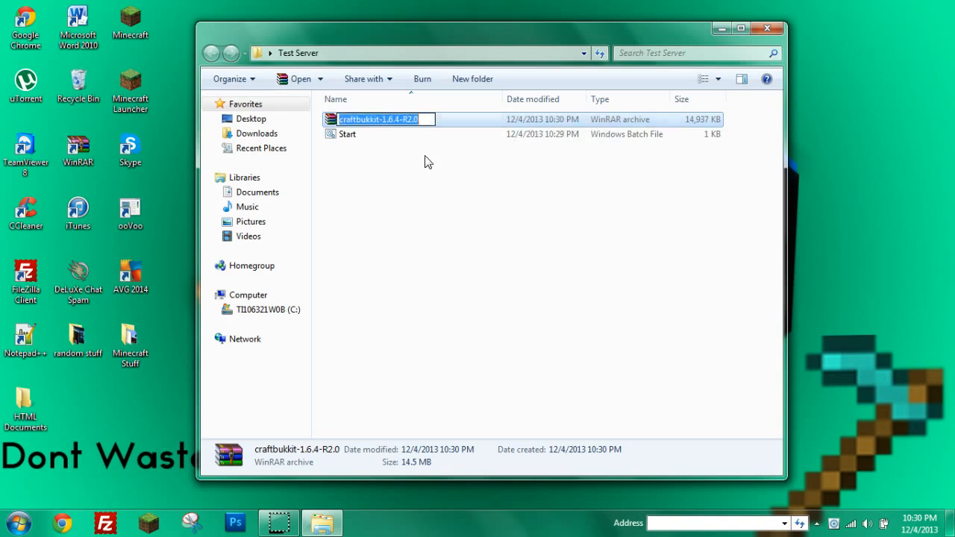
{"action": "left_click_drag", "start_coordinate": [426, 122], "coordinate": [330, 142]}
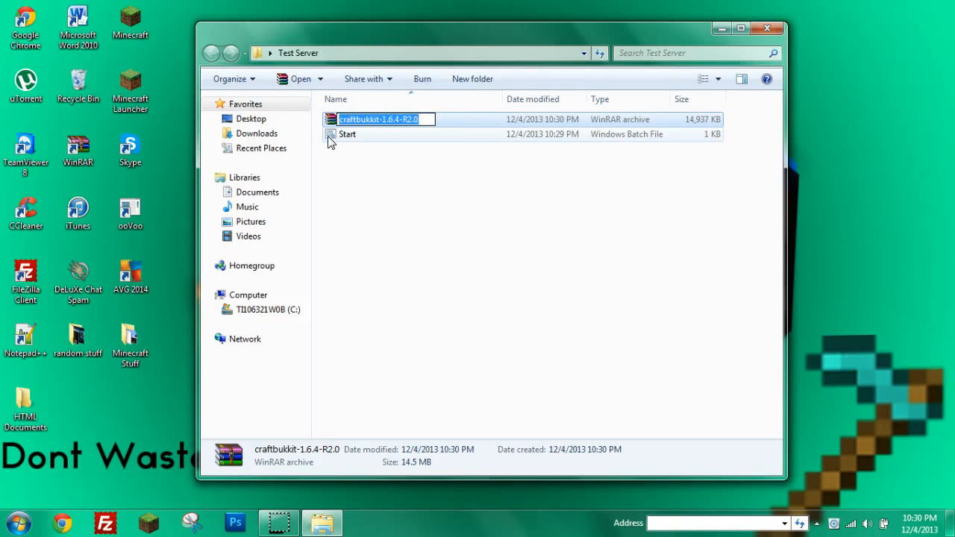
{"action": "type", "text": "server"}
{"action": "left_click", "coordinate": [396, 183]}
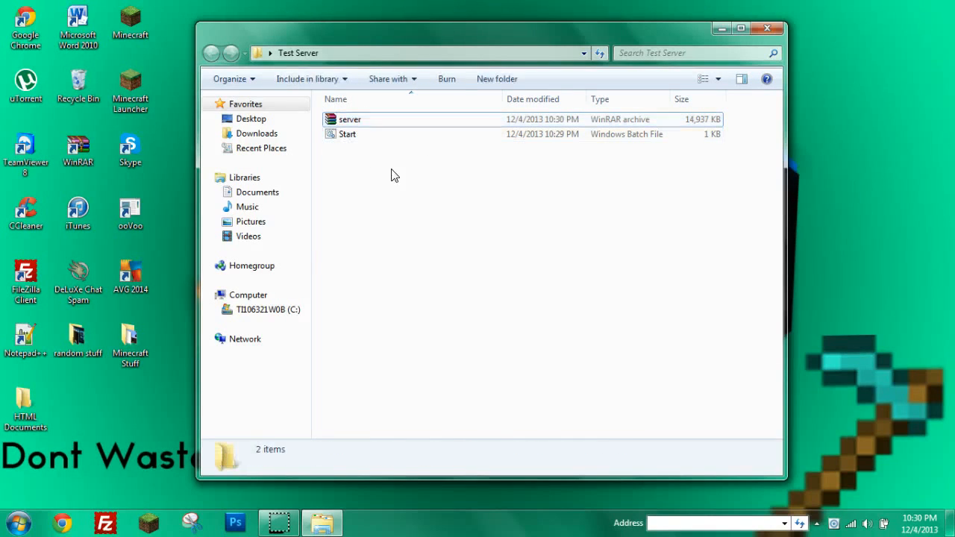
{"action": "left_click", "coordinate": [357, 121]}
Confirm Start.bat's launch line references server.jar, then close it.
{"action": "left_click", "coordinate": [354, 136]}
{"action": "right_click", "coordinate": [354, 136]}
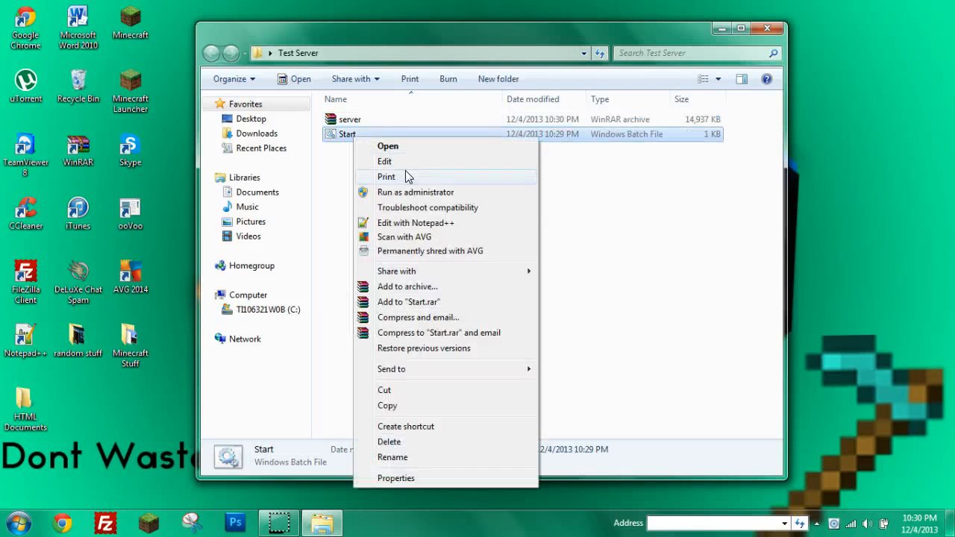
{"action": "left_click", "coordinate": [395, 162]}
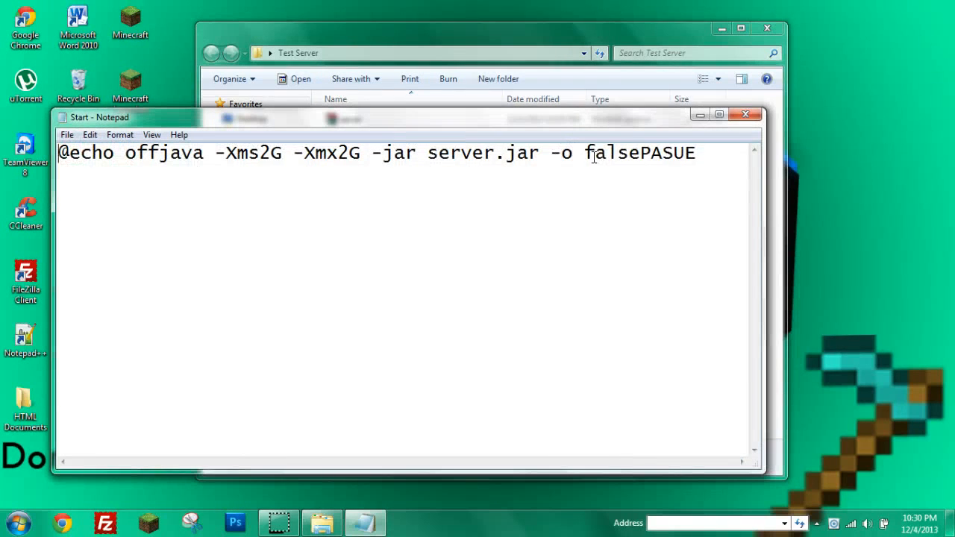
{"action": "left_click_drag", "start_coordinate": [540, 154], "coordinate": [430, 157]}
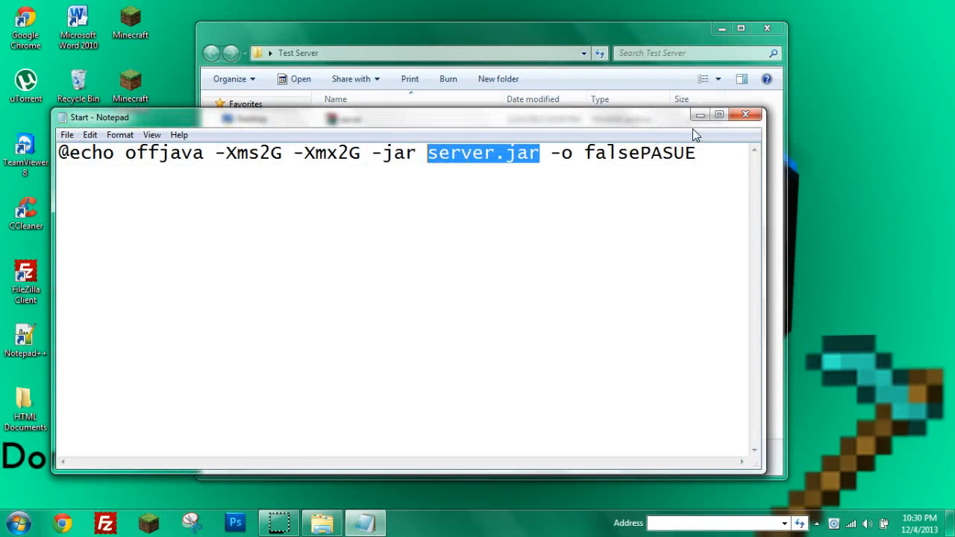
{"action": "left_click", "coordinate": [746, 115]}
{"action": "left_click", "coordinate": [390, 119]}
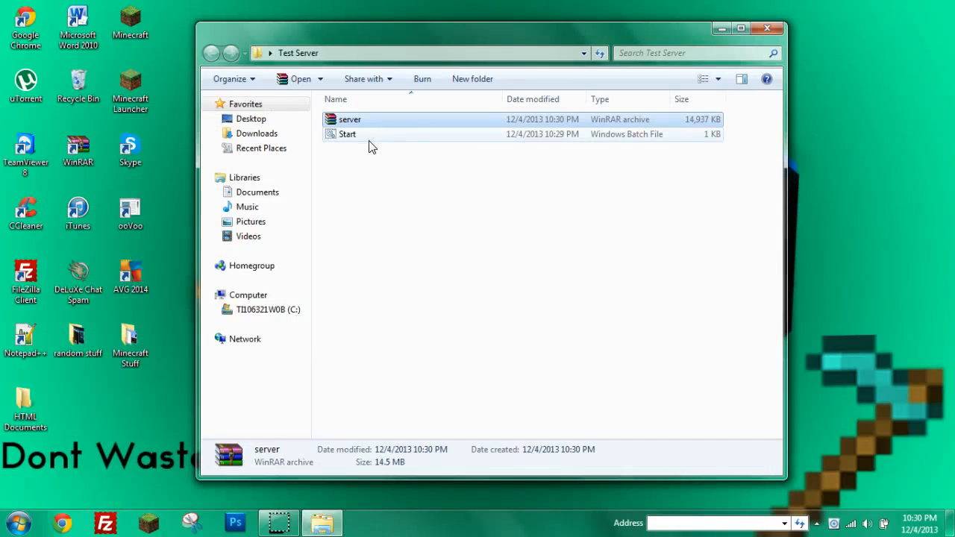
{"action": "left_click", "coordinate": [364, 185]}
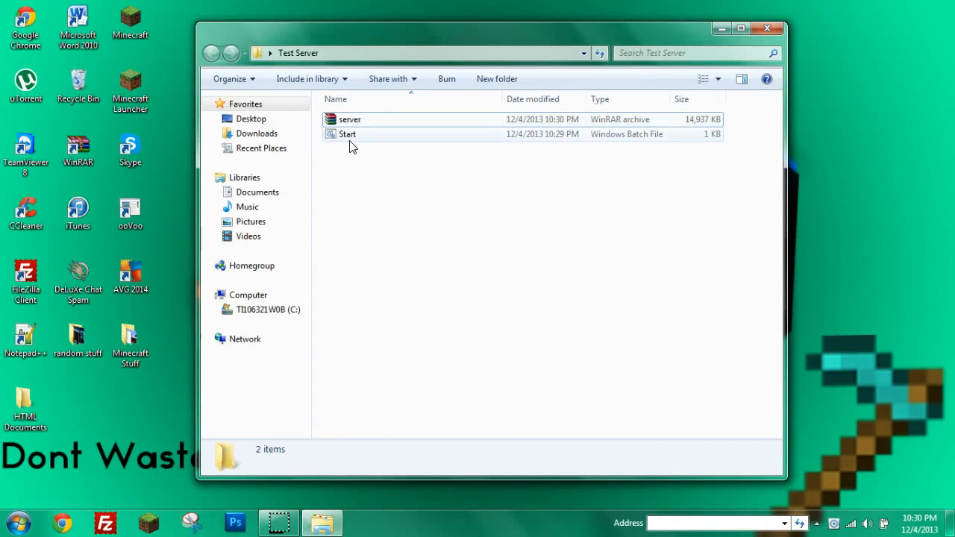
Run Start.bat so the server generates its world, then shut it down with the stop command.
{"action": "double_click", "coordinate": [356, 137]}
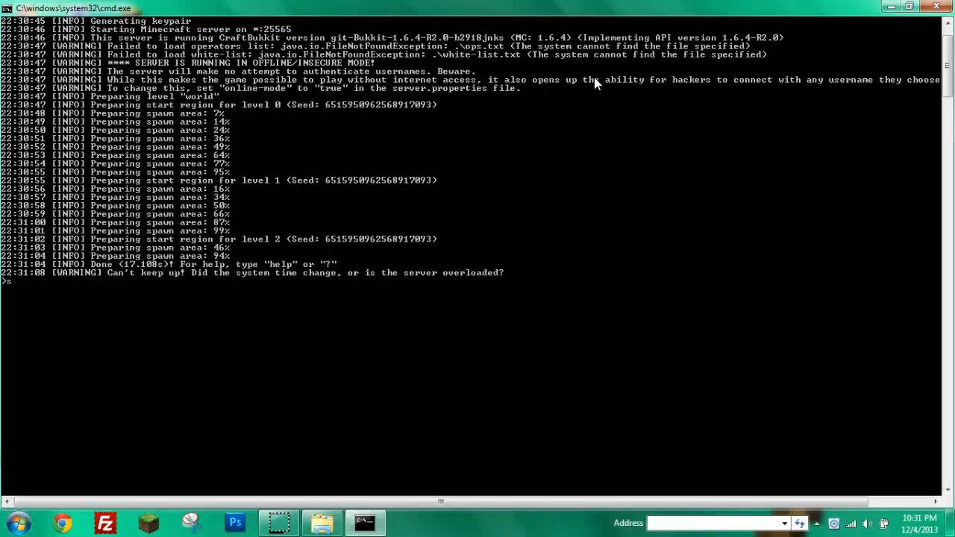
{"action": "type", "text": "sssss"}
{"action": "key", "text": "BackSpace"}
{"action": "key", "text": "BackSpace"}
{"action": "key", "text": "BackSpace"}
{"action": "key", "text": "BackSpace"}
{"action": "key", "text": "BackSpace"}
{"action": "type", "text": "top"}
{"action": "key", "text": "Return"}
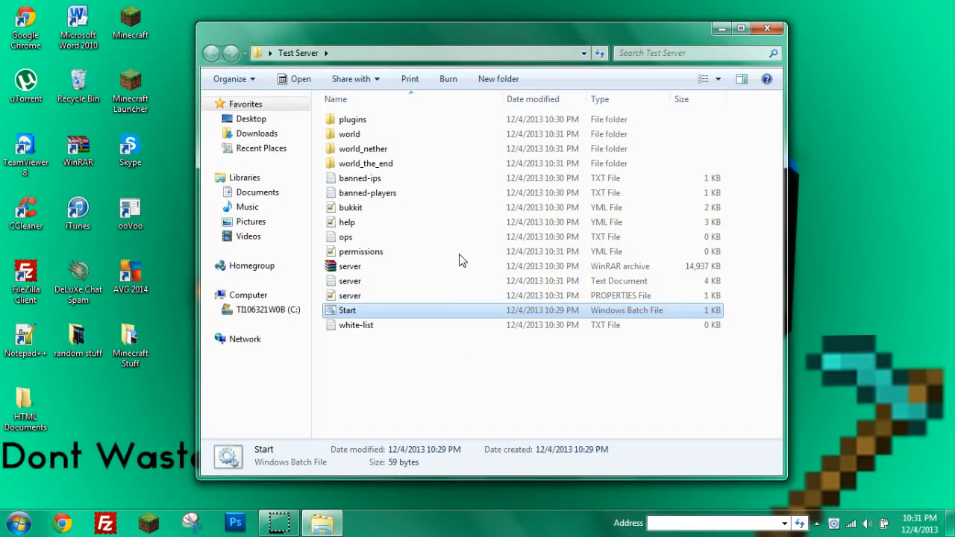
Select server.properties among the newly generated files in the Test Server folder.
{"action": "left_click_drag", "start_coordinate": [463, 358], "coordinate": [443, 222]}
{"action": "left_click", "coordinate": [409, 415]}
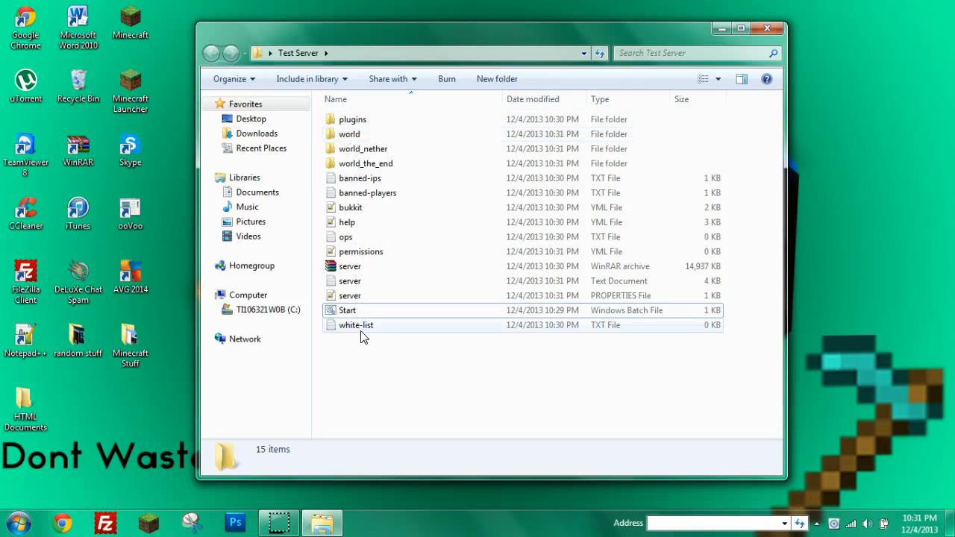
{"action": "left_click", "coordinate": [359, 299]}
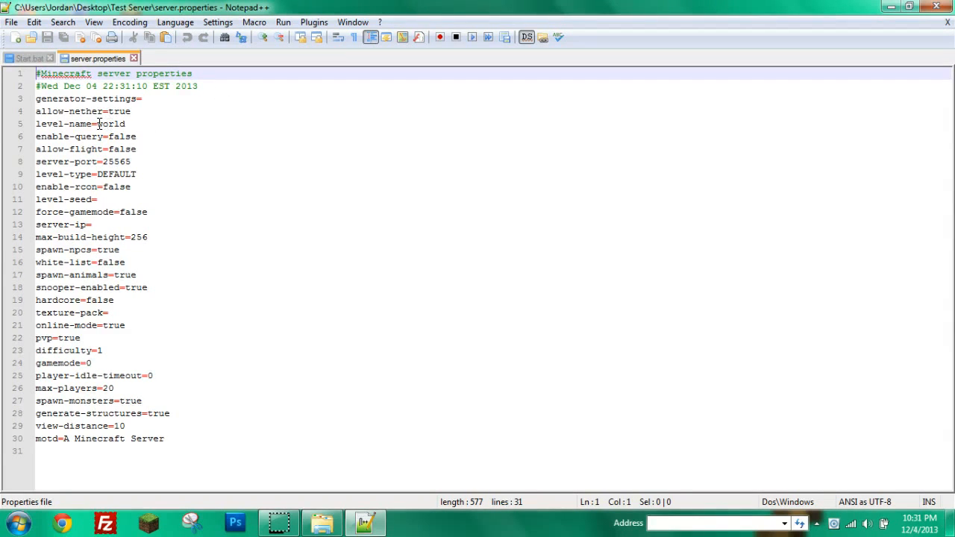
{"action": "left_click_drag", "start_coordinate": [97, 123], "coordinate": [132, 124]}
{"action": "left_click", "coordinate": [151, 137]}
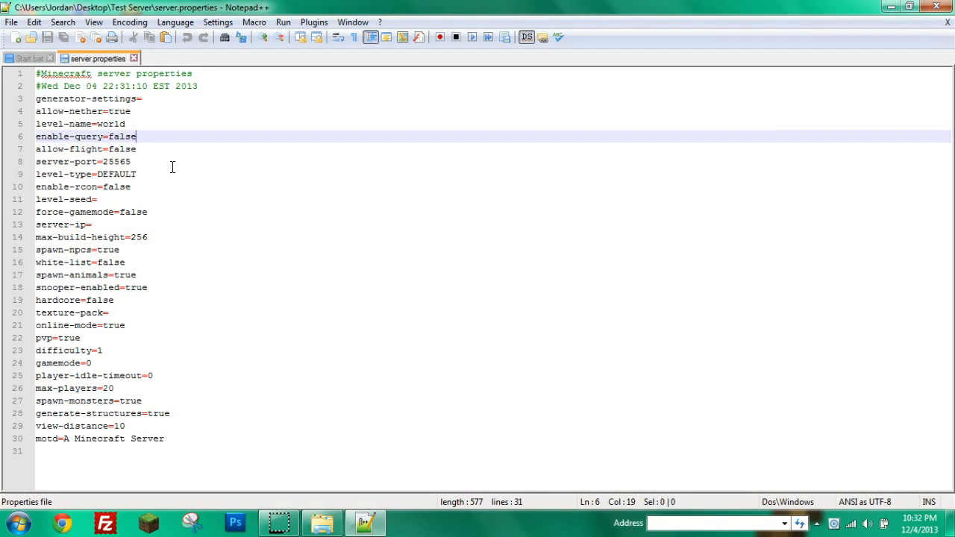
{"action": "left_click_drag", "start_coordinate": [139, 124], "coordinate": [98, 126]}
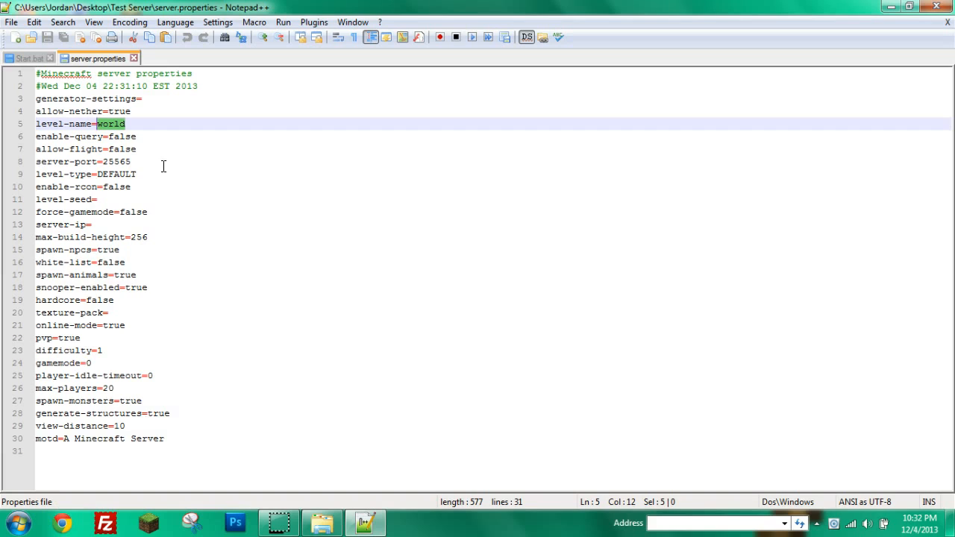
{"action": "left_click_drag", "start_coordinate": [135, 161], "coordinate": [119, 161]}
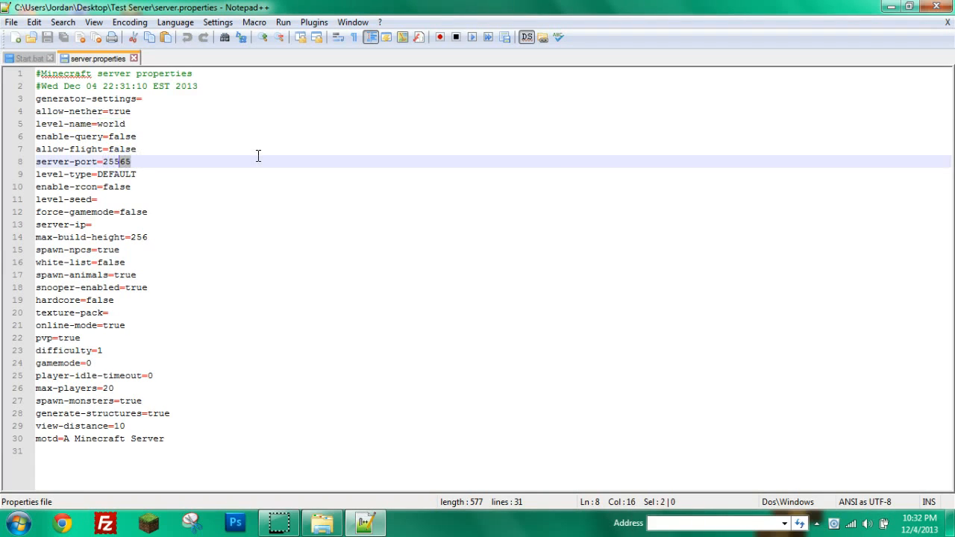
{"action": "type", "text": "6"}
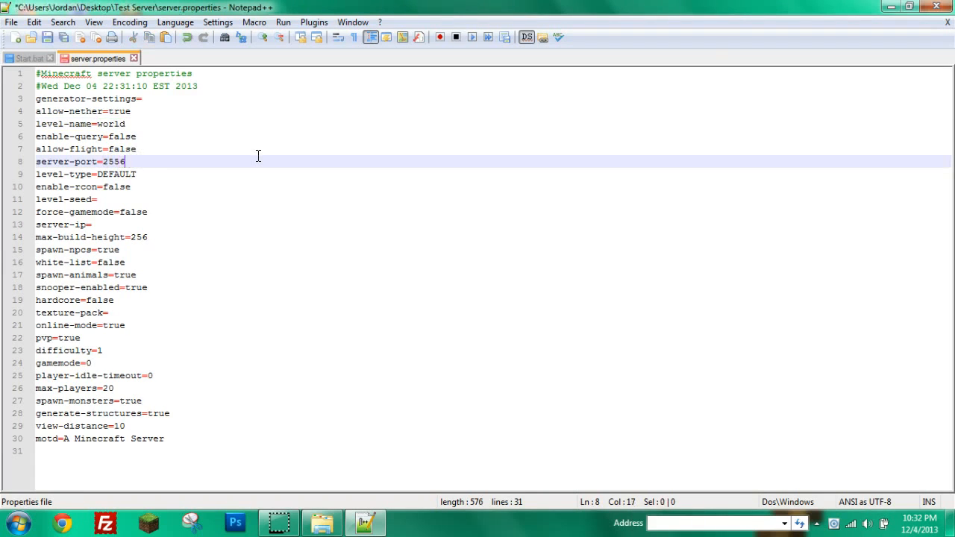
{"action": "type", "text": "6"}
{"action": "key", "text": "BackSpace"}
{"action": "left_click_drag", "start_coordinate": [95, 224], "coordinate": [37, 225]}
{"action": "left_click", "coordinate": [47, 224]}
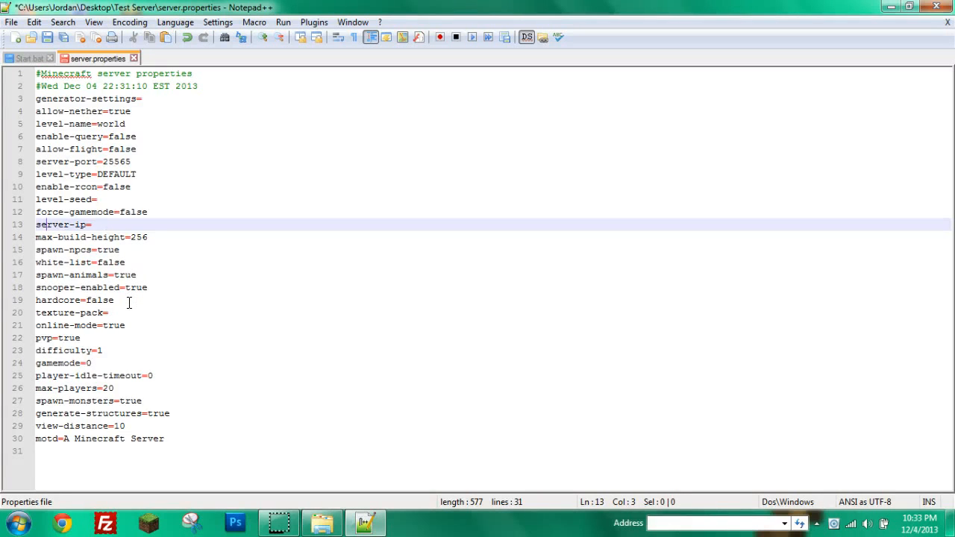
Change max-players from 20 to 5 and save server.properties.
{"action": "left_click_drag", "start_coordinate": [187, 439], "coordinate": [67, 432]}
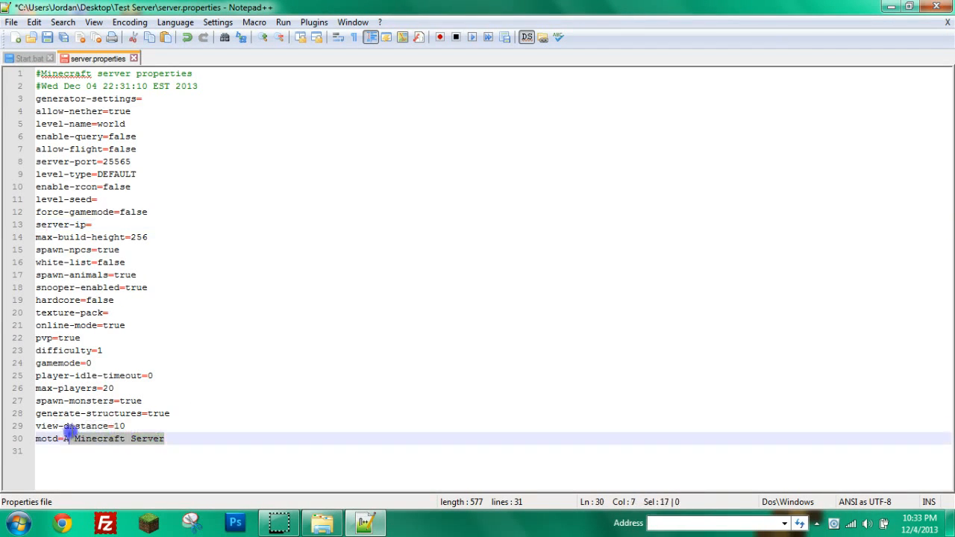
{"action": "left_click", "coordinate": [78, 449]}
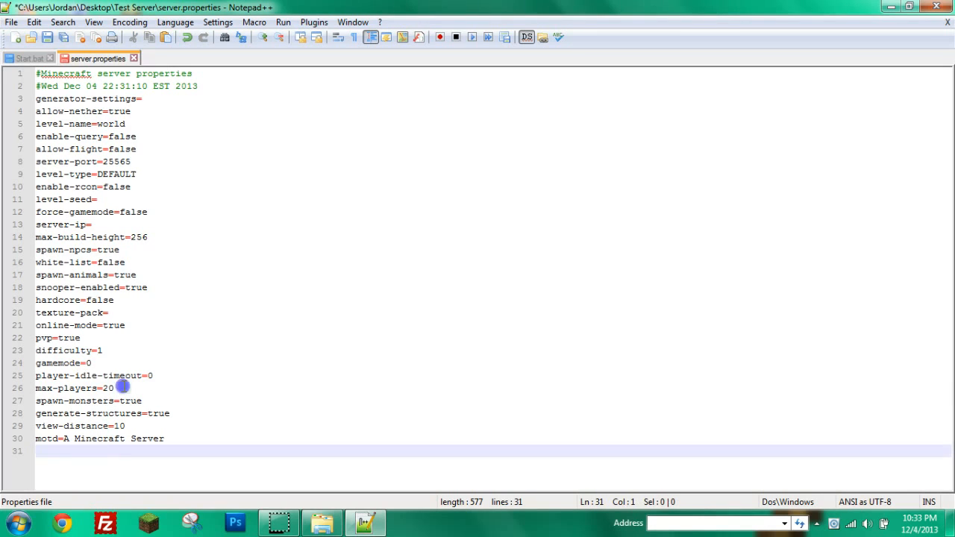
{"action": "left_click_drag", "start_coordinate": [122, 387], "coordinate": [104, 390]}
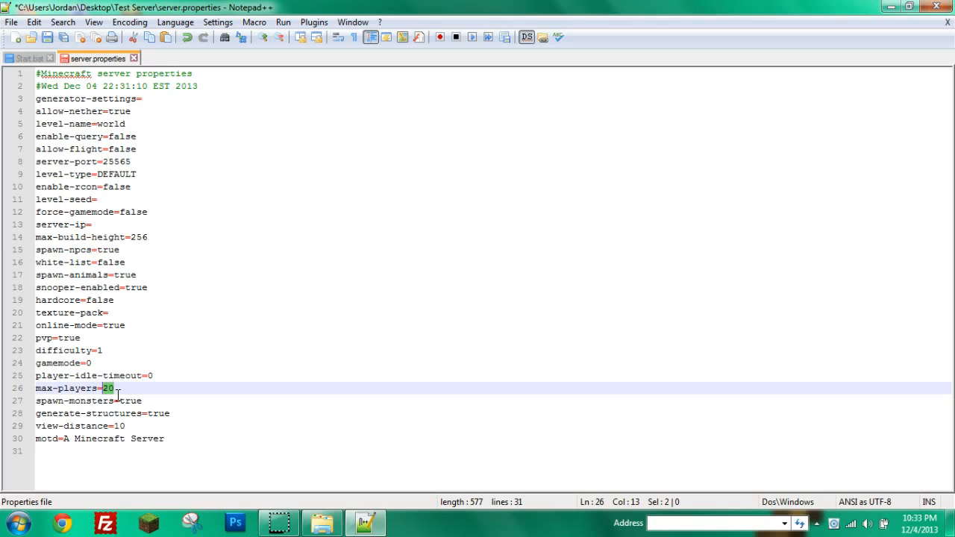
{"action": "type", "text": "15"}
{"action": "left_click", "coordinate": [141, 361]}
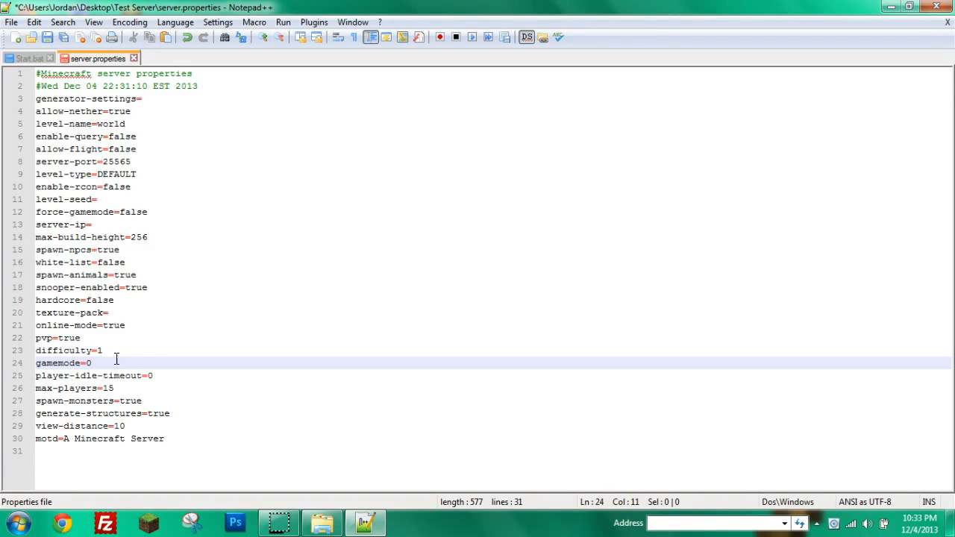
{"action": "left_click_drag", "start_coordinate": [117, 389], "coordinate": [103, 389]}
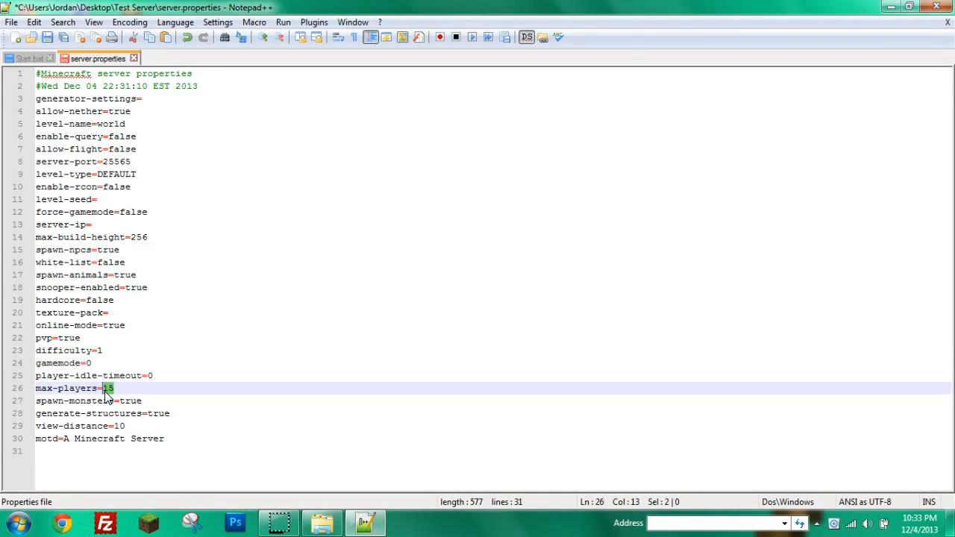
{"action": "type", "text": "5"}
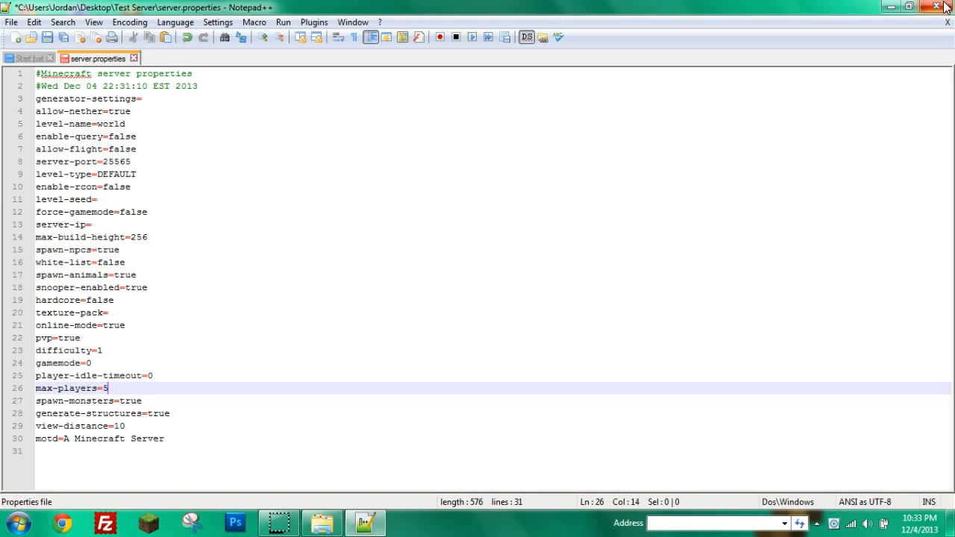
{"action": "left_click", "coordinate": [46, 37]}
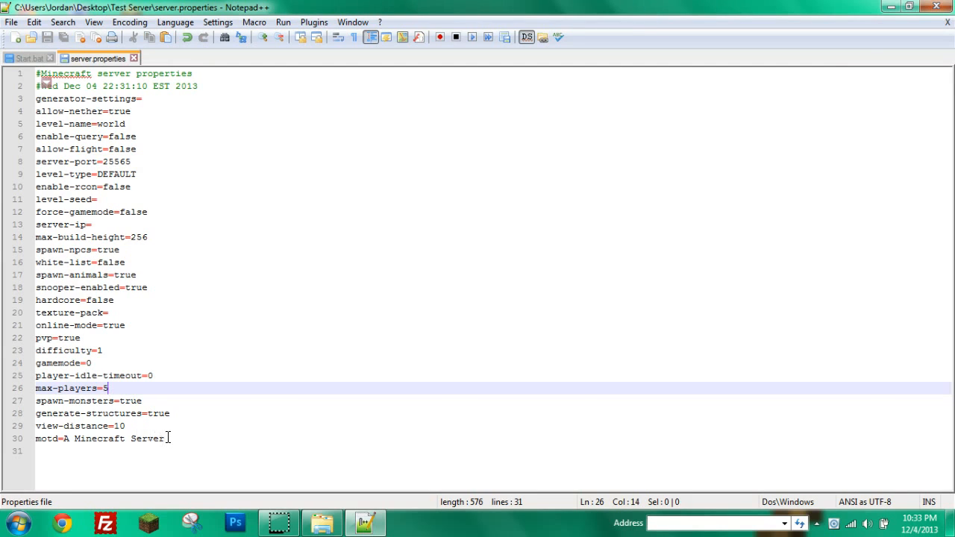
Replace the motd 'A Minecraft Server' with 'Test server!' and save again.
{"action": "left_click_drag", "start_coordinate": [167, 439], "coordinate": [64, 439]}
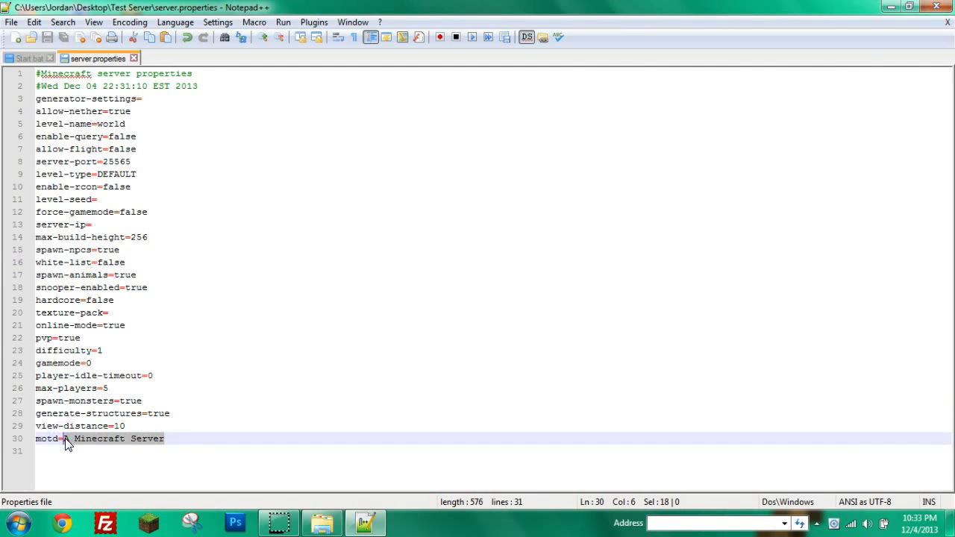
{"action": "key", "text": "BackSpace"}
{"action": "type", "text": "Test serv"}
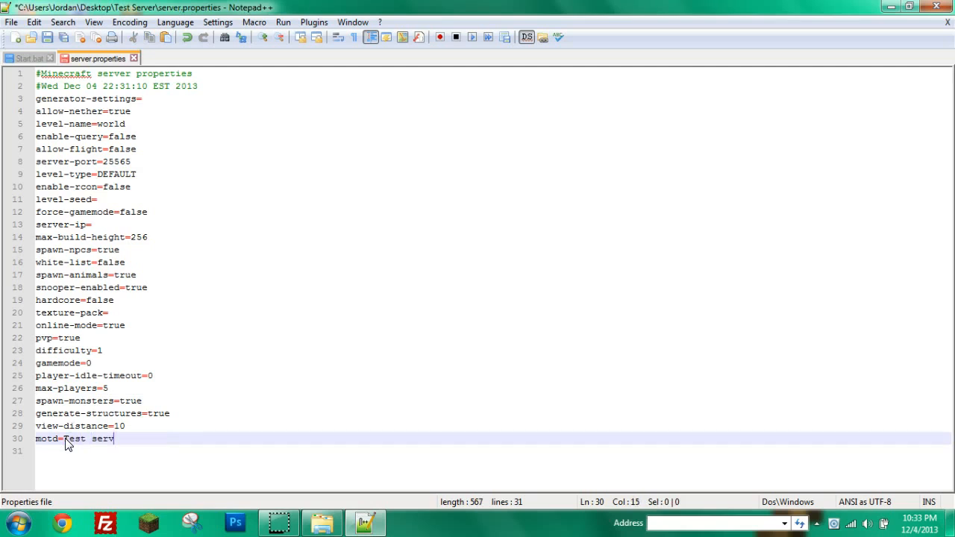
{"action": "type", "text": "er!"}
{"action": "left_click", "coordinate": [46, 38]}
Close Notepad++, maximize the Test Server folder window, and view then close the server log.
{"action": "left_click", "coordinate": [936, 6]}
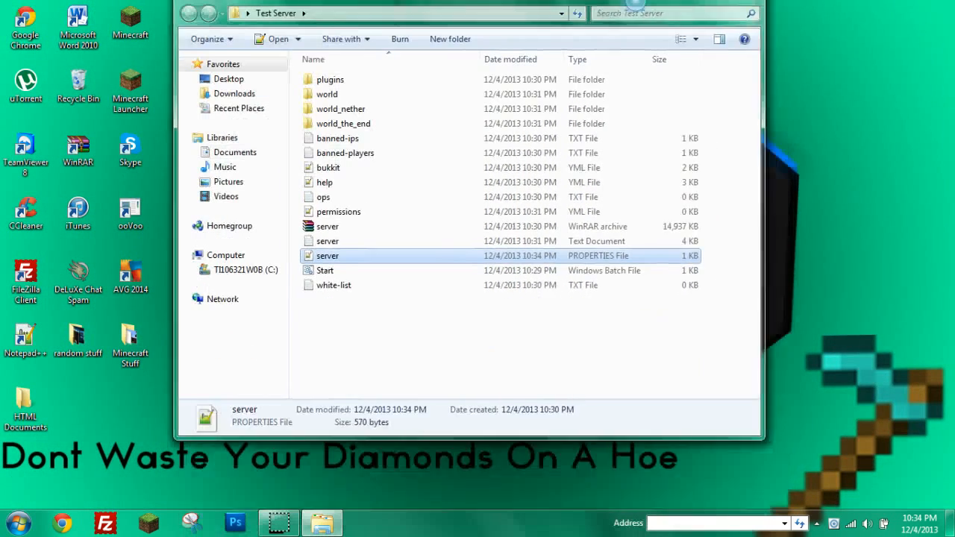
{"action": "double_click", "coordinate": [641, 39]}
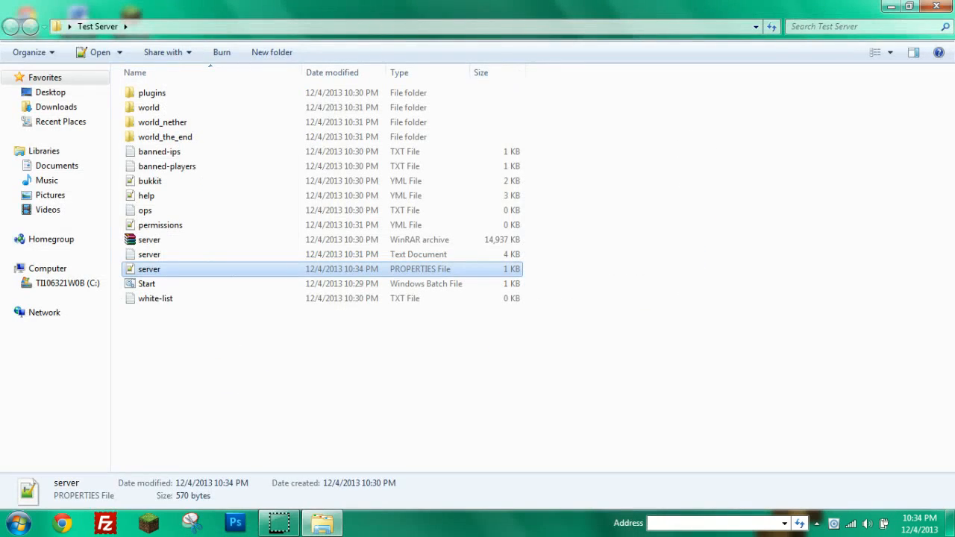
{"action": "left_click_drag", "start_coordinate": [528, 41], "coordinate": [592, 18]}
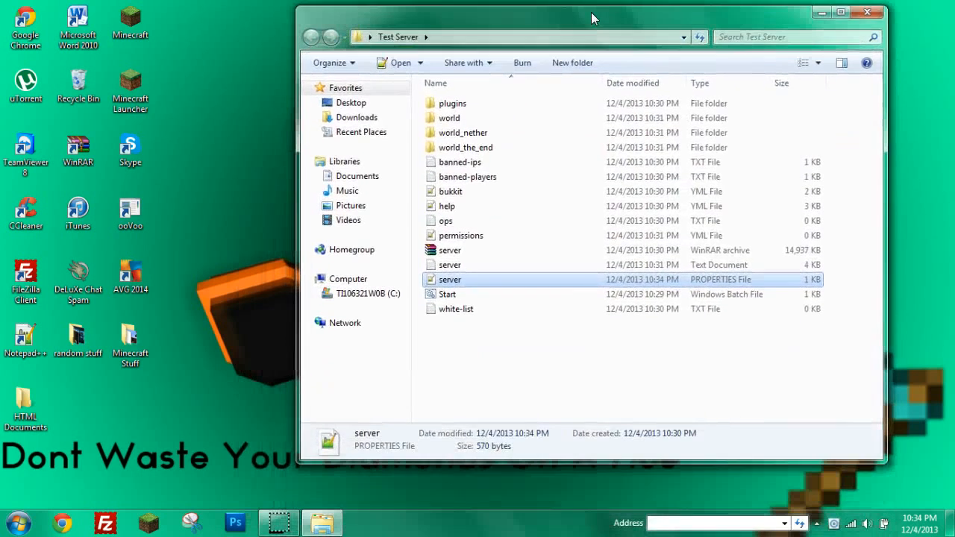
{"action": "left_click", "coordinate": [25, 340]}
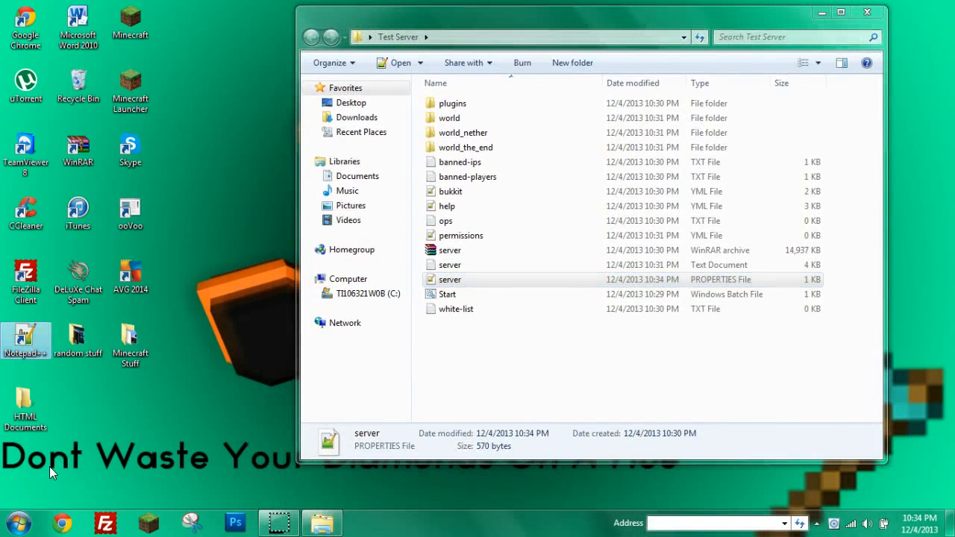
{"action": "left_click", "coordinate": [550, 54]}
{"action": "double_click", "coordinate": [504, 18]}
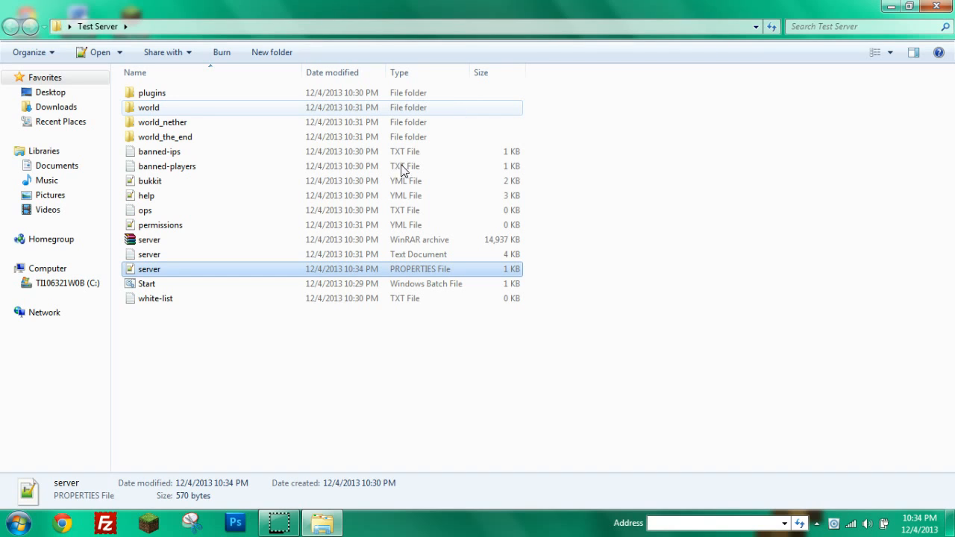
{"action": "double_click", "coordinate": [285, 254]}
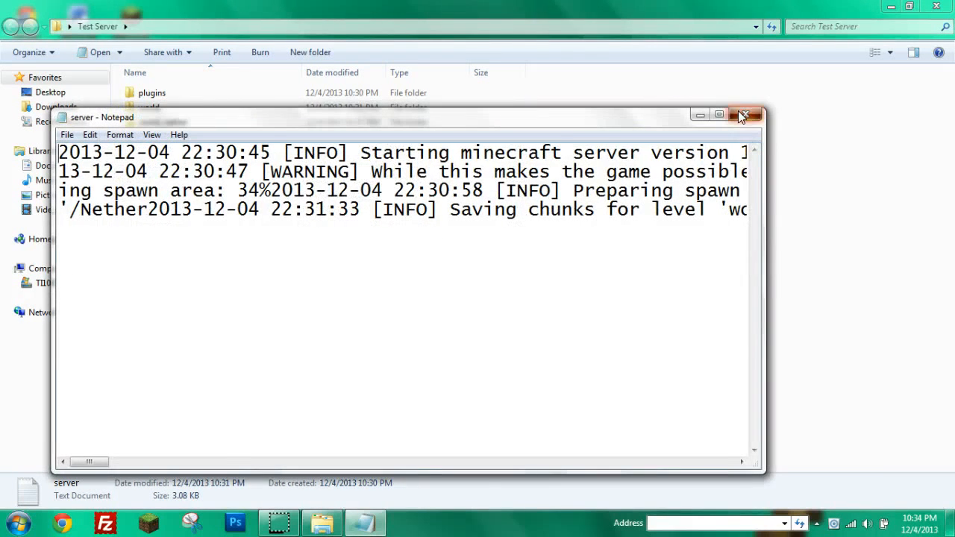
{"action": "left_click", "coordinate": [742, 113]}
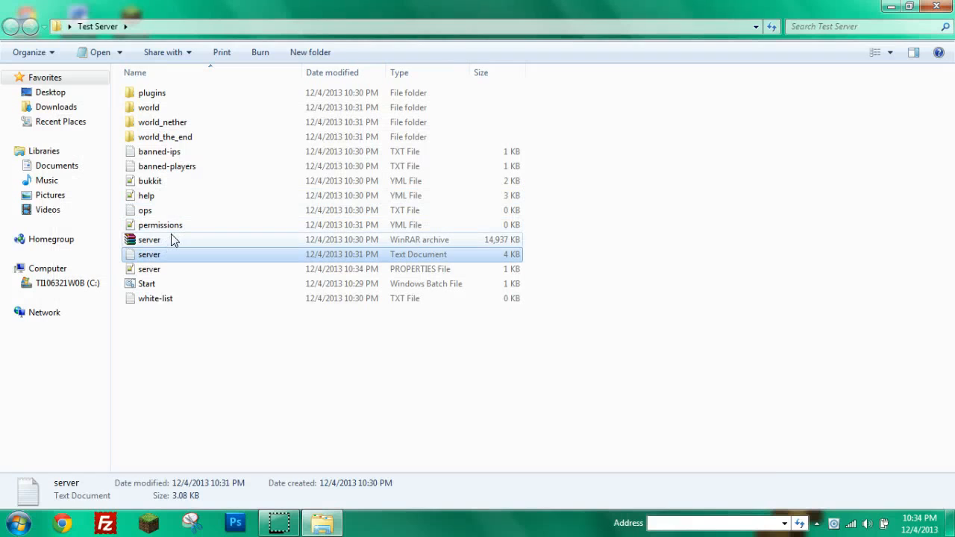
Add the player's username to ops.txt and save it, then check banned-players.txt and close Notepad++.
{"action": "double_click", "coordinate": [168, 209]}
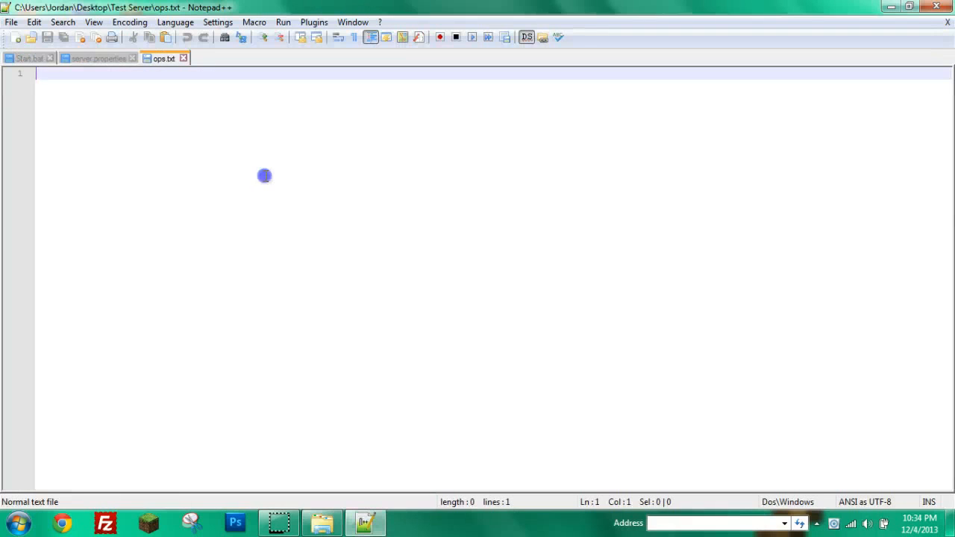
{"action": "type", "text": "m"}
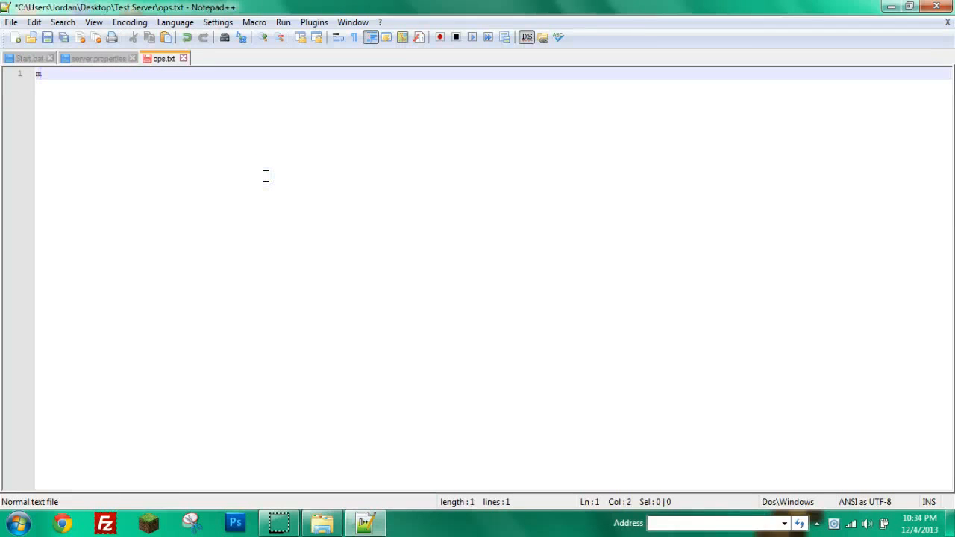
{"action": "type", "text": "rdeite"}
{"action": "type", "text": "r"}
{"action": "key", "text": "BackSpace"}
{"action": "type", "text": "ter1998"}
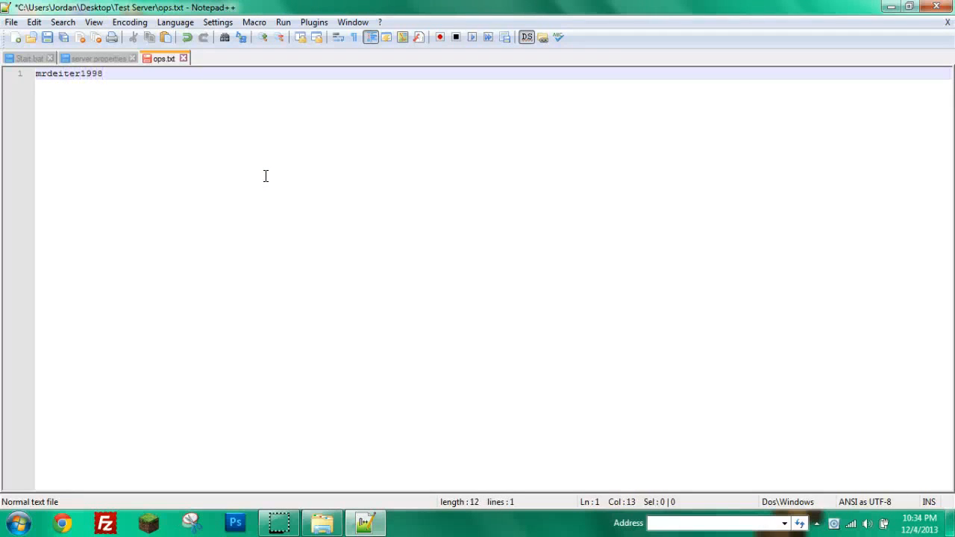
{"action": "left_click", "coordinate": [47, 36]}
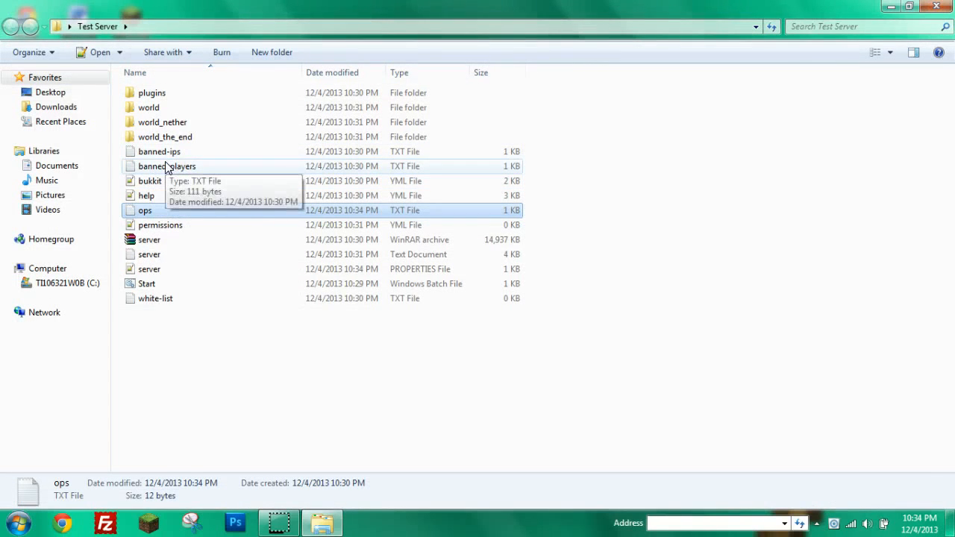
{"action": "double_click", "coordinate": [167, 166]}
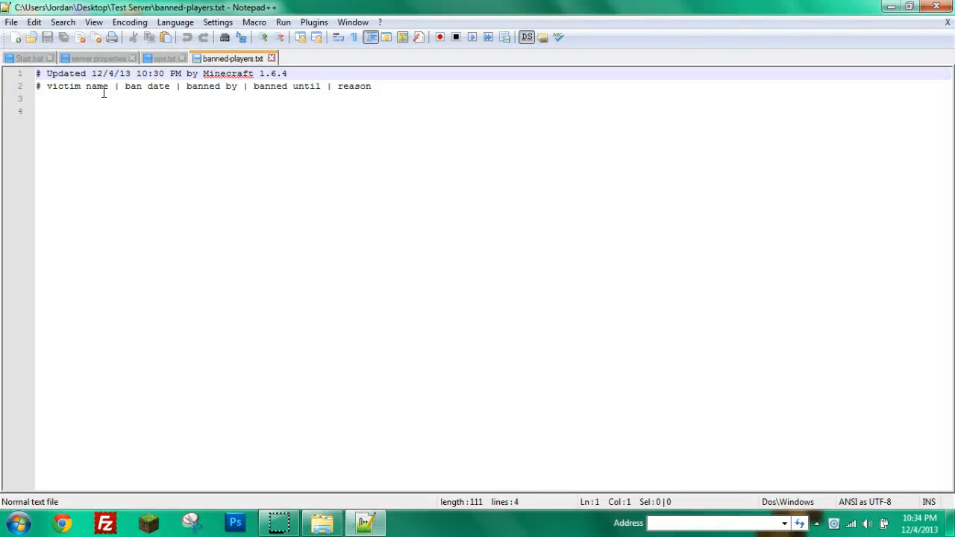
{"action": "left_click", "coordinate": [937, 6]}
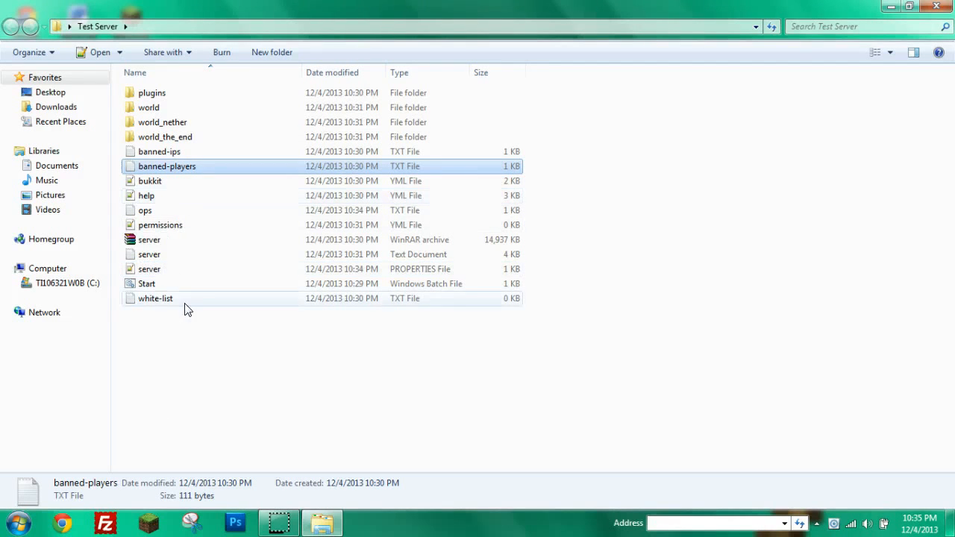
Launch the server from Start.bat and reposition its console window.
{"action": "double_click", "coordinate": [154, 285]}
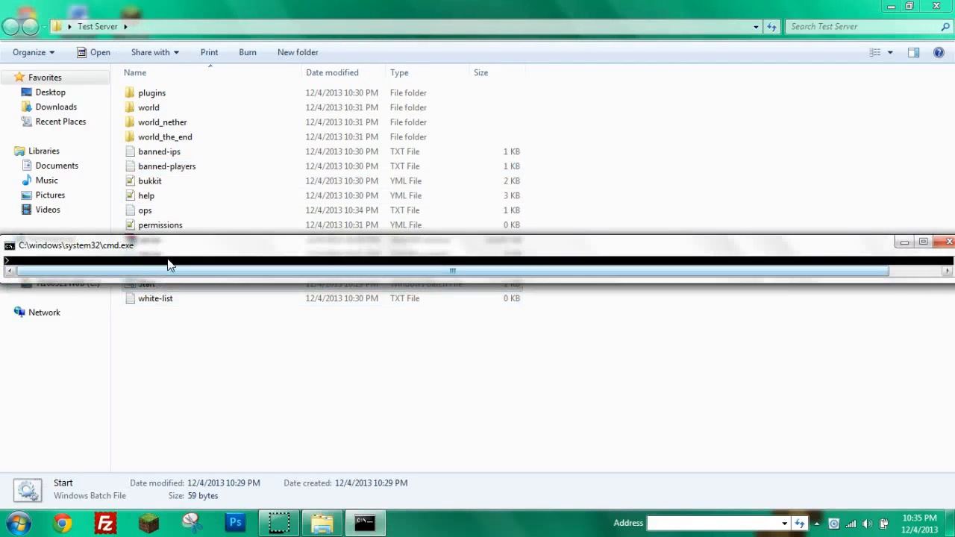
{"action": "left_click_drag", "start_coordinate": [169, 264], "coordinate": [376, 251]}
{"action": "left_click_drag", "start_coordinate": [669, 245], "coordinate": [426, 249]}
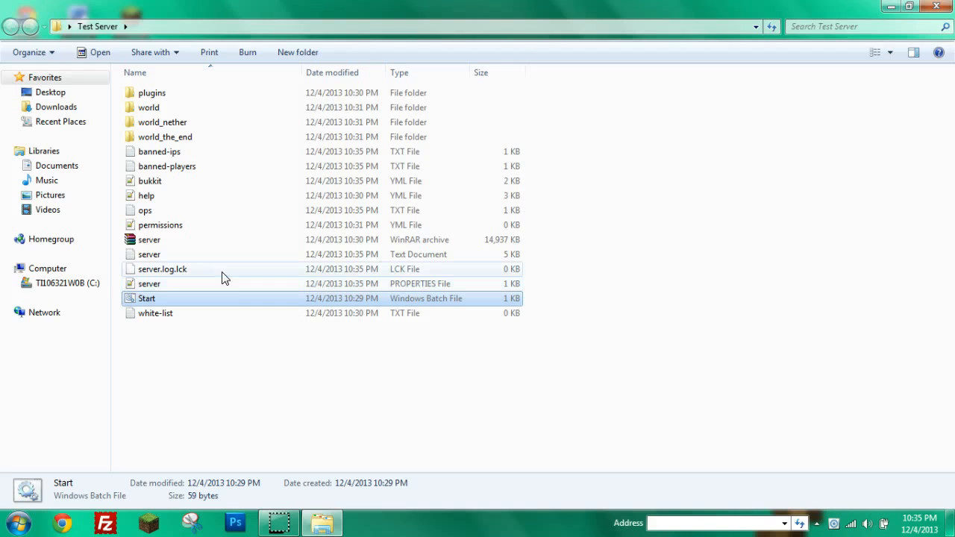
Change Start.bat's -Xms and -Xmx from 2G to 512M and save it.
{"action": "right_click", "coordinate": [154, 298]}
{"action": "left_click", "coordinate": [217, 183]}
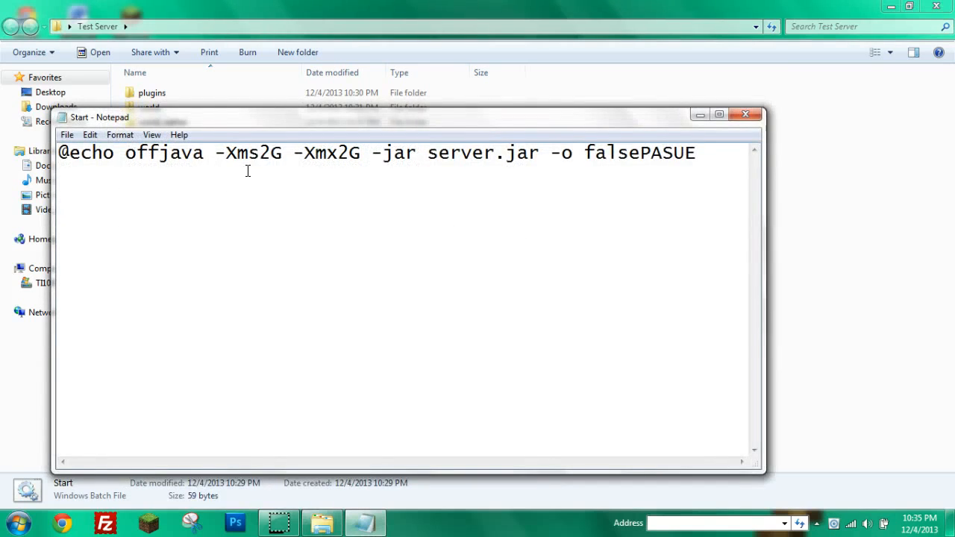
{"action": "left_click_drag", "start_coordinate": [270, 155], "coordinate": [266, 155]}
{"action": "type", "text": "512"}
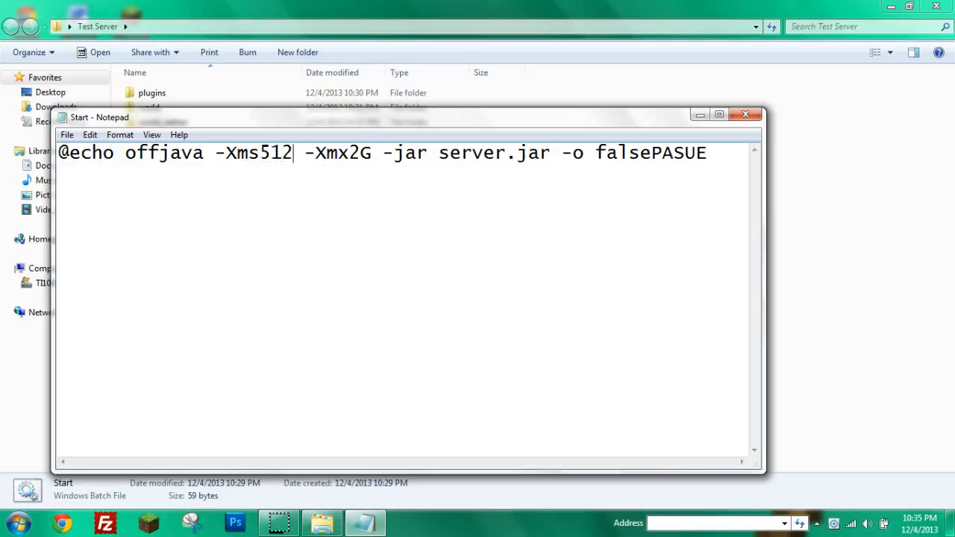
{"action": "type", "text": "M"}
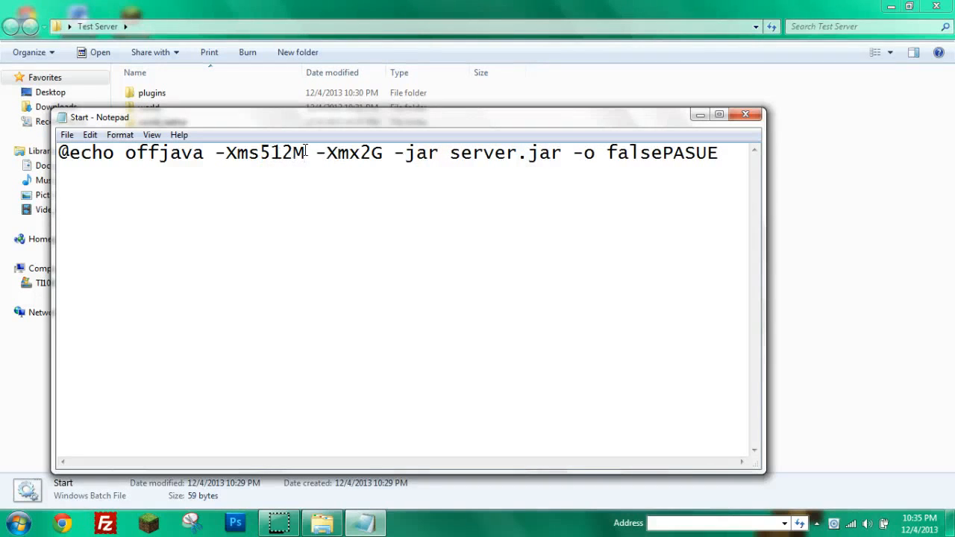
{"action": "left_click_drag", "start_coordinate": [382, 153], "coordinate": [362, 153]}
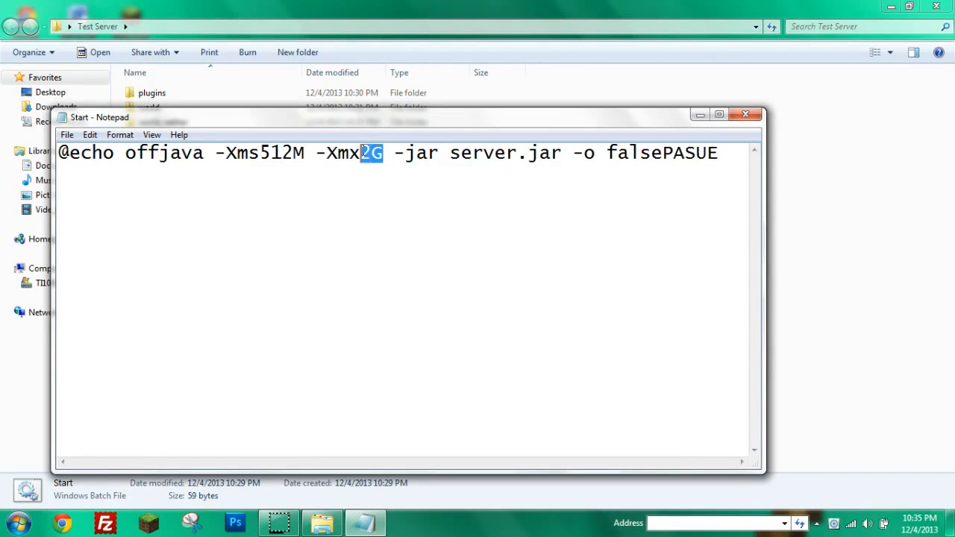
{"action": "type", "text": "512m"}
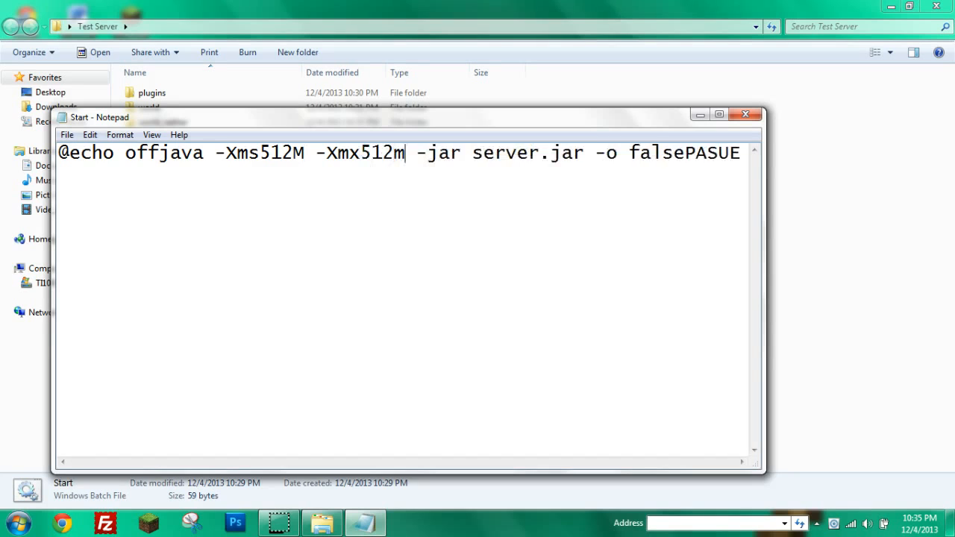
{"action": "key", "text": "BackSpace"}
{"action": "type", "text": "M"}
{"action": "left_click", "coordinate": [66, 135]}
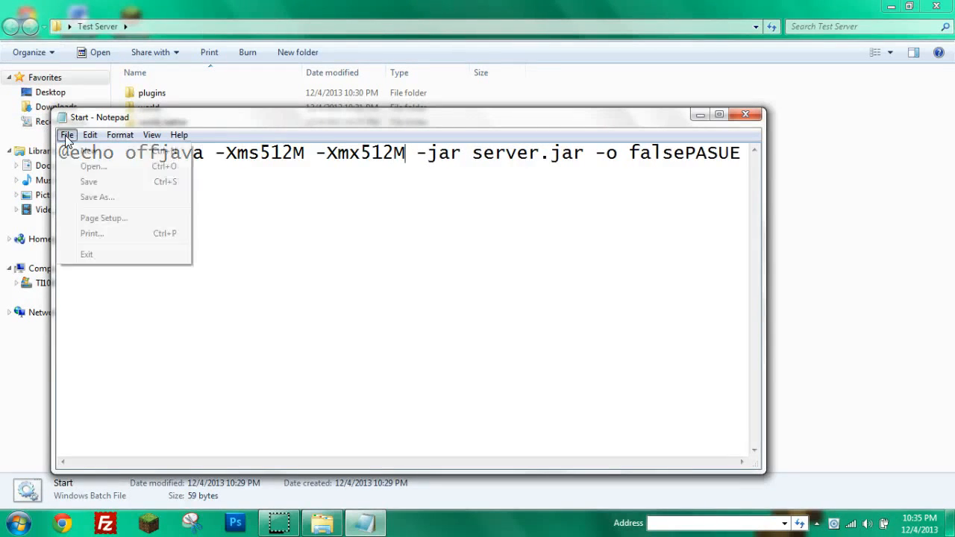
{"action": "left_click", "coordinate": [101, 184]}
{"action": "left_click", "coordinate": [745, 113]}
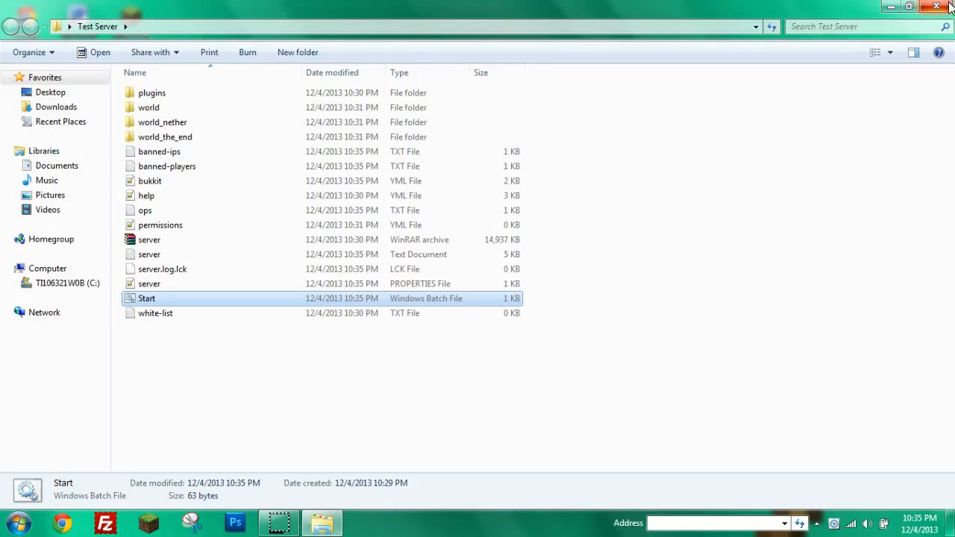
Restart the server via Start.bat, minimize its console and the folder, and launch Minecraft Launcher.
{"action": "double_click", "coordinate": [159, 297]}
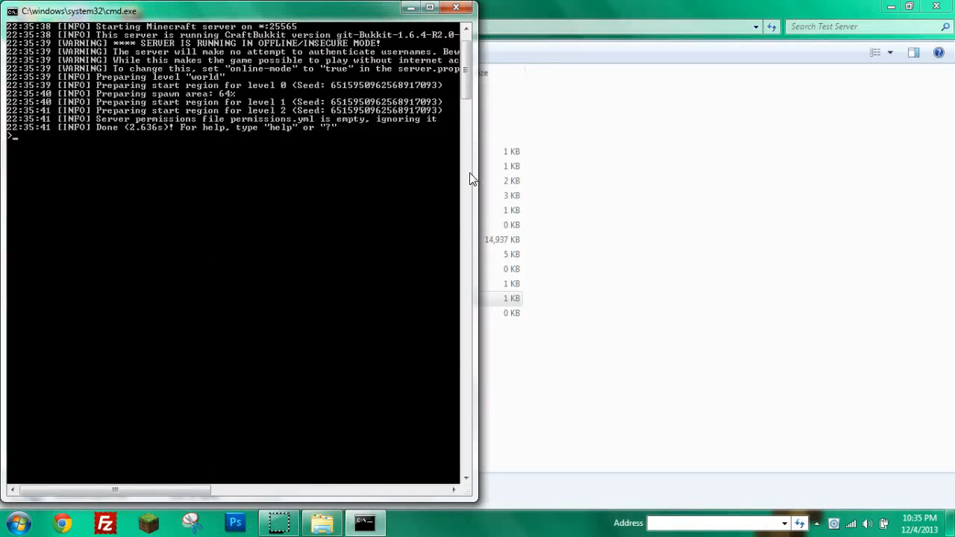
{"action": "left_click", "coordinate": [409, 9]}
{"action": "left_click", "coordinate": [891, 6]}
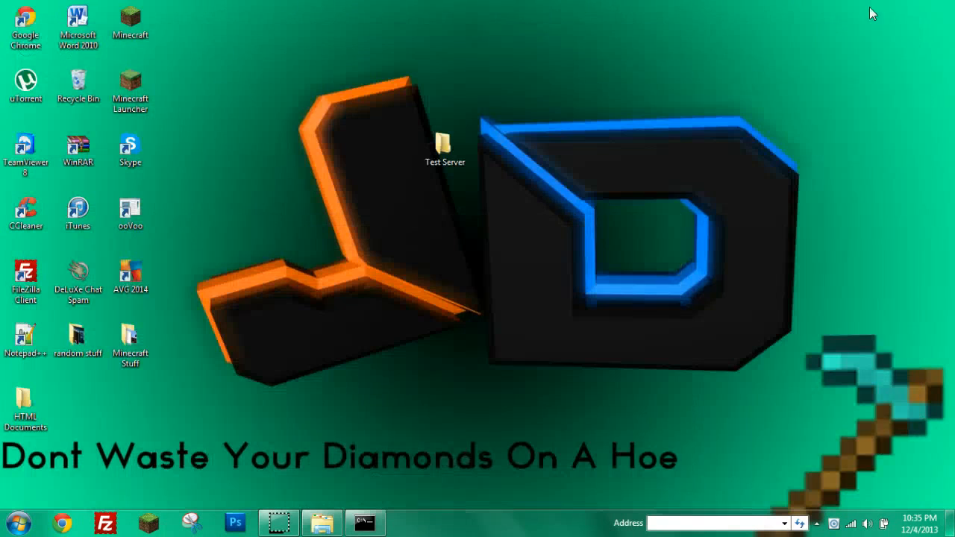
{"action": "left_click_drag", "start_coordinate": [443, 146], "coordinate": [888, 29]}
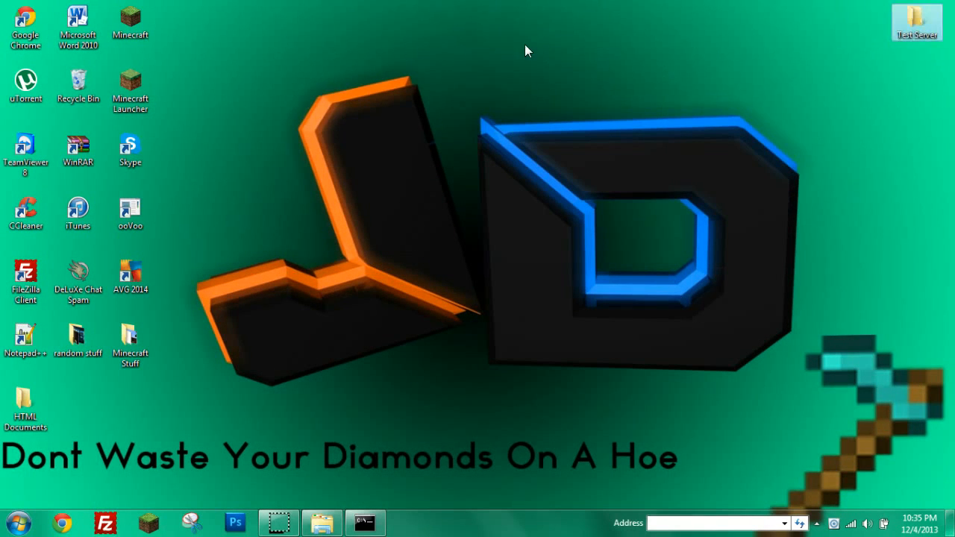
{"action": "left_click", "coordinate": [138, 88]}
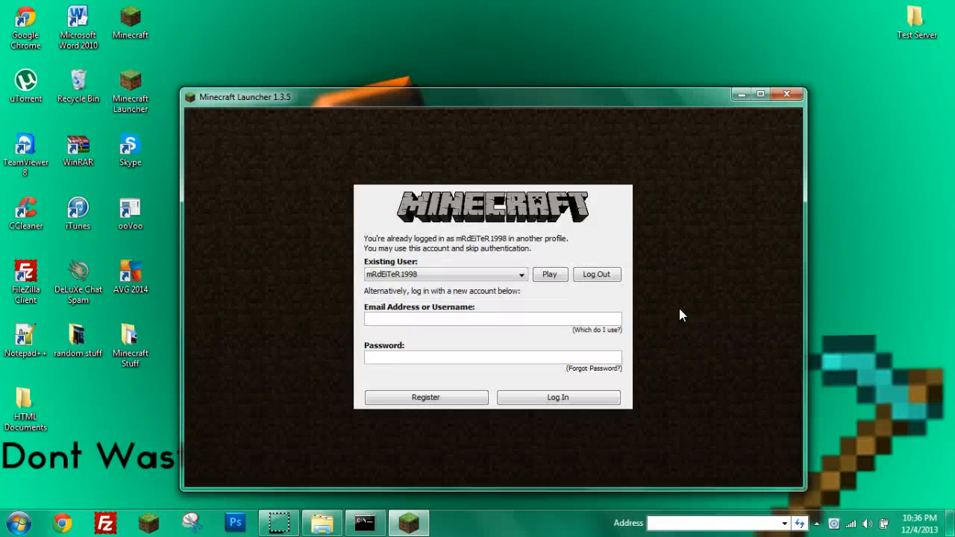
Log in to the launcher with the account e-mail and password.
{"action": "left_click", "coordinate": [549, 274]}
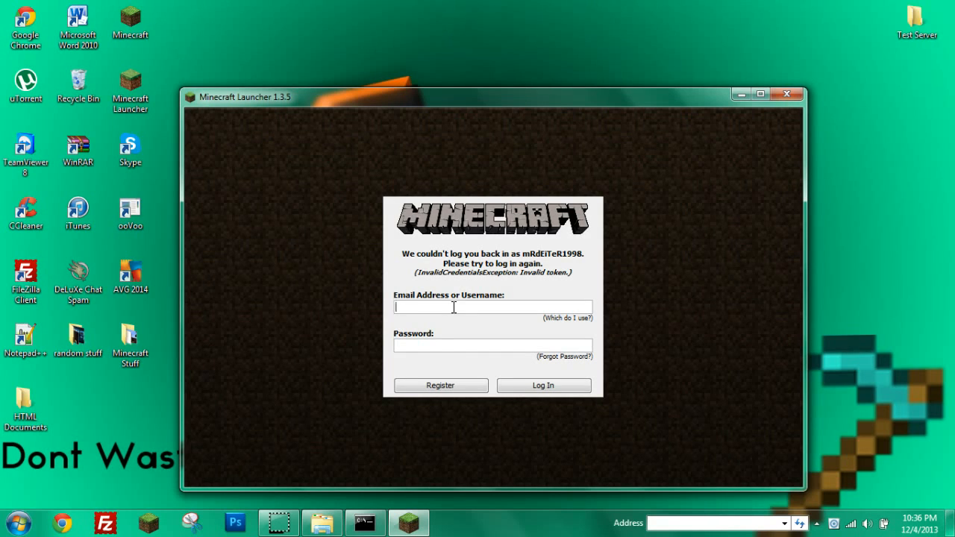
{"action": "key", "text": "Tab"}
{"action": "type", "text": "**********"}
{"action": "key", "text": "Return"}
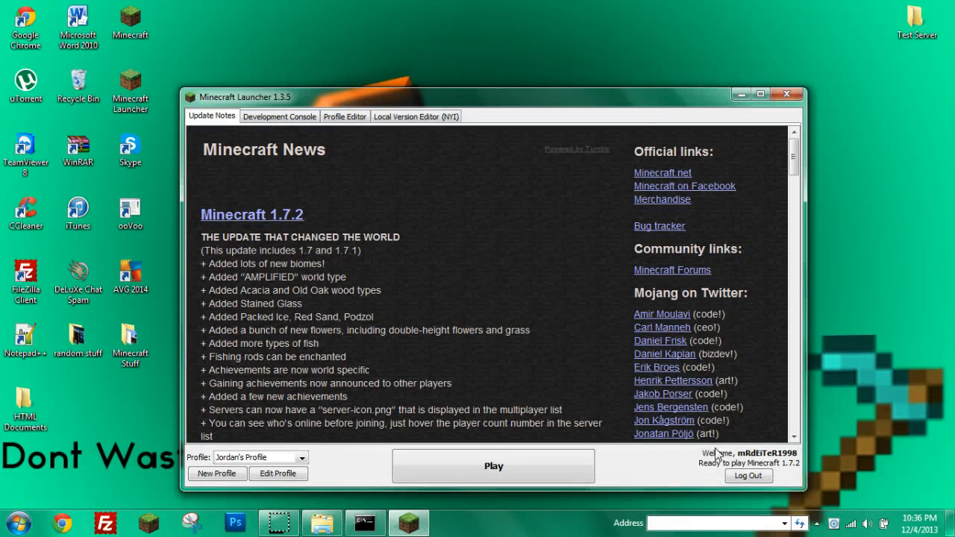
Select the 1.6.4 profile and launch Minecraft.
{"action": "left_click", "coordinate": [235, 458]}
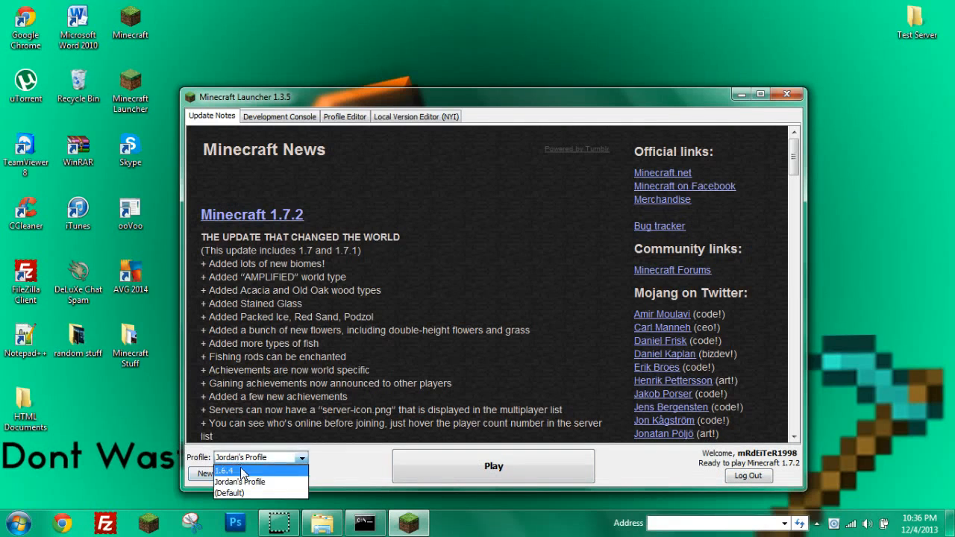
{"action": "left_click", "coordinate": [240, 471]}
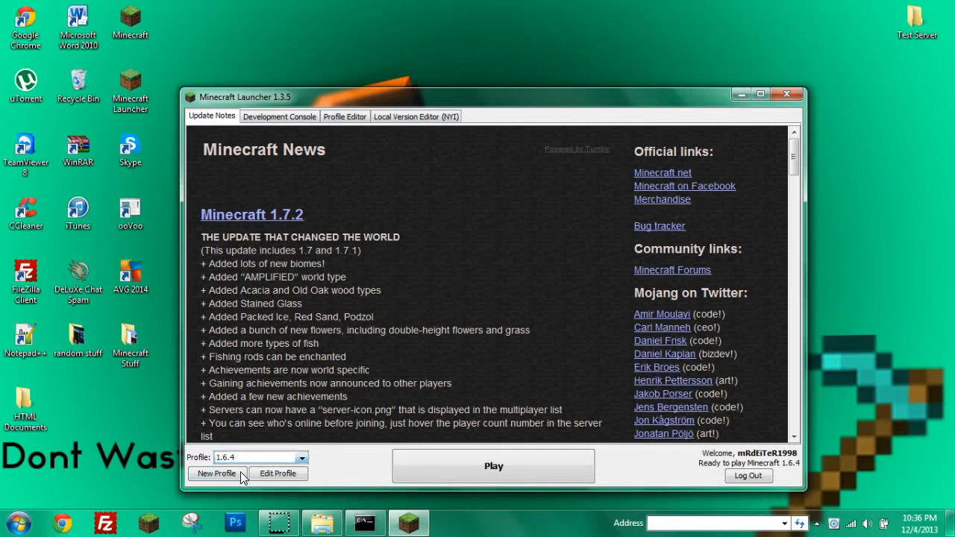
{"action": "left_click", "coordinate": [462, 465]}
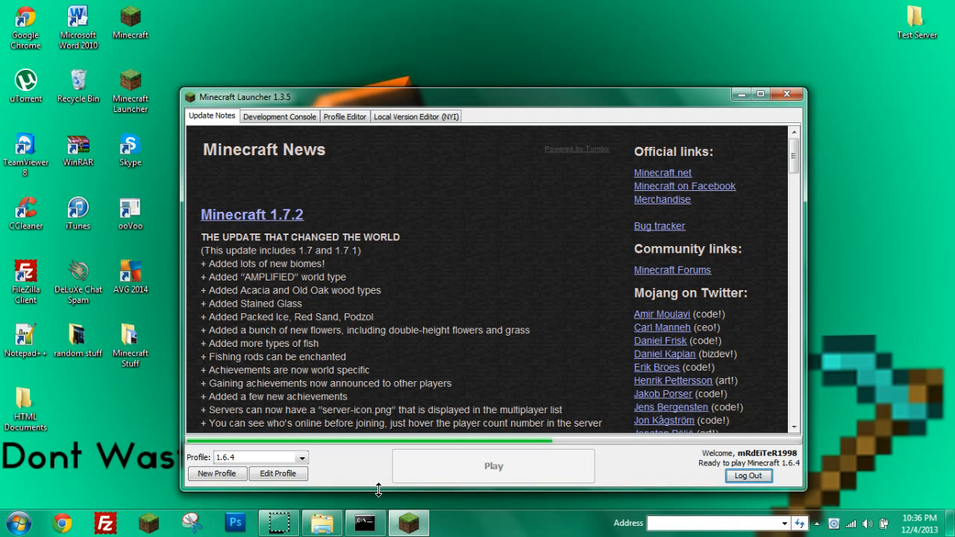
Bring the Test Server folder window forward and close it while Minecraft loads.
{"action": "left_click", "coordinate": [334, 532]}
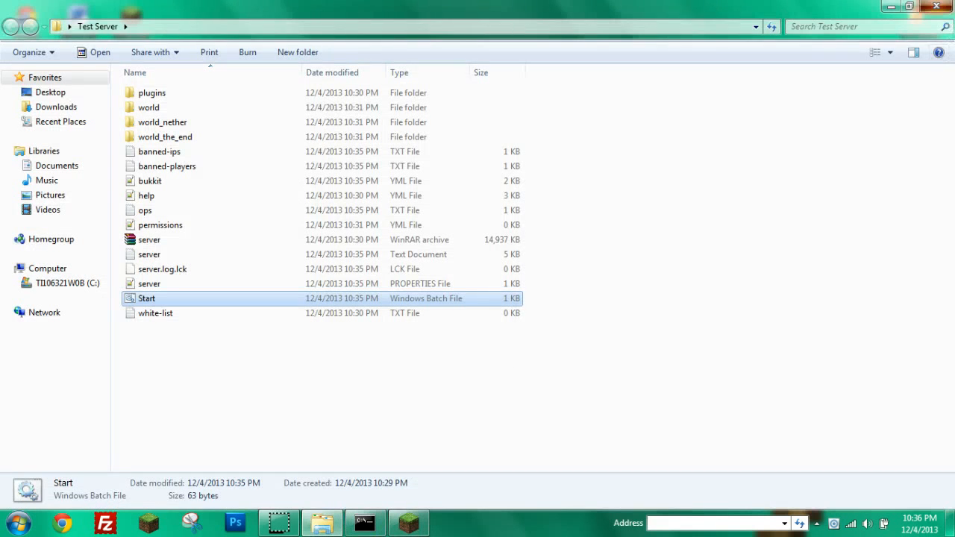
{"action": "left_click", "coordinate": [937, 6]}
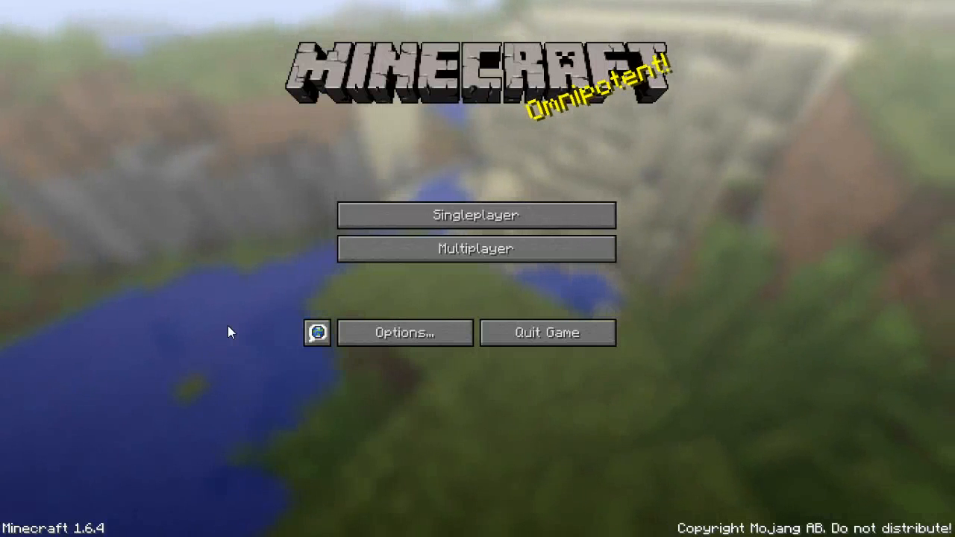
Direct-connect from Multiplayer to server address 192.168.0.12 and join it.
{"action": "left_click", "coordinate": [401, 257]}
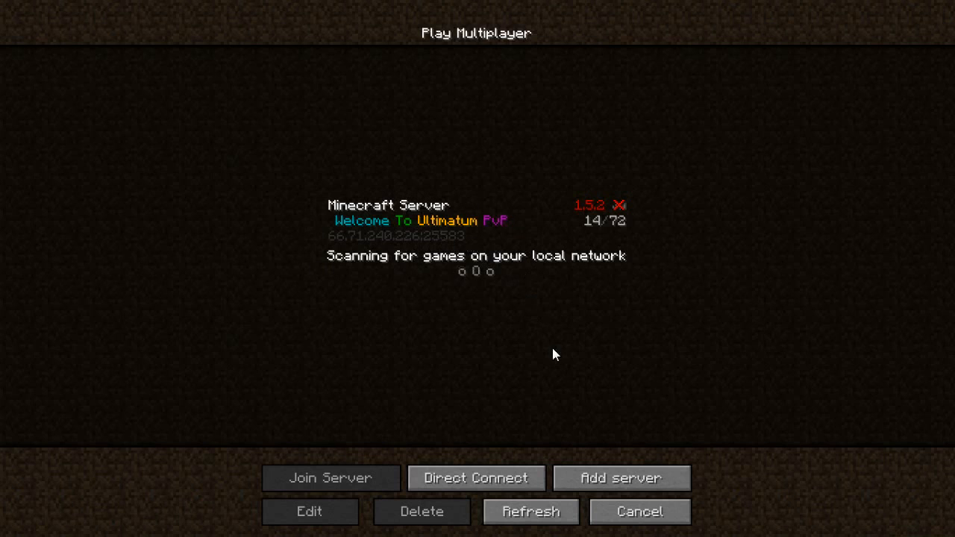
{"action": "left_click", "coordinate": [526, 478]}
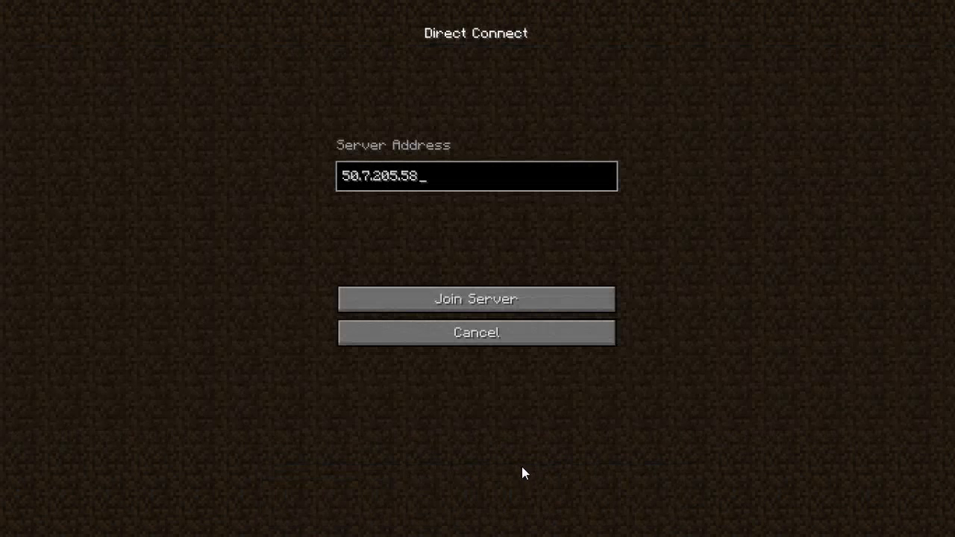
{"action": "key", "text": "BackSpace"}
{"action": "key", "text": "BackSpace"}
{"action": "key", "text": "BackSpace"}
{"action": "key", "text": "BackSpace"}
{"action": "key", "text": "BackSpace"}
{"action": "key", "text": "BackSpace"}
{"action": "key", "text": "BackSpace"}
{"action": "key", "text": "BackSpace"}
{"action": "key", "text": "BackSpace"}
{"action": "key", "text": "BackSpace"}
{"action": "key", "text": "BackSpace"}
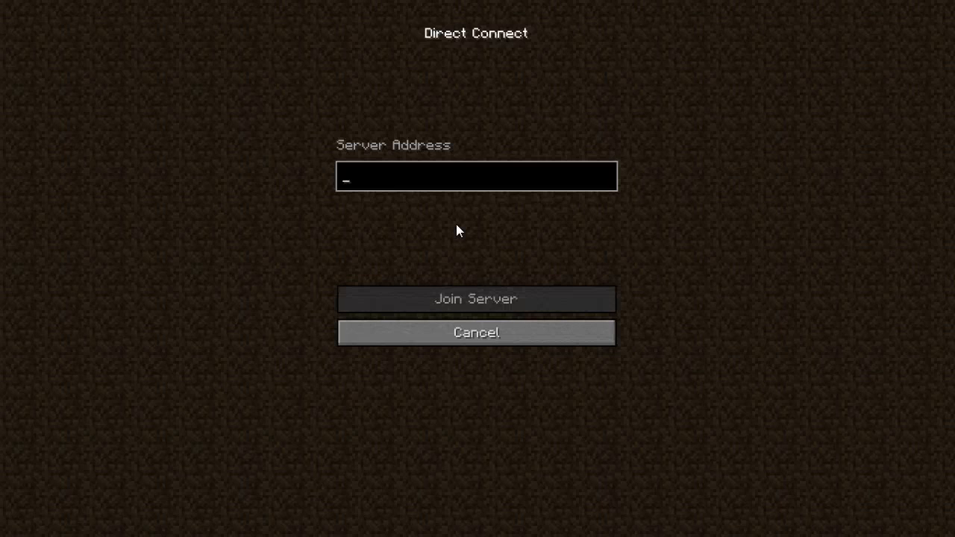
{"action": "type", "text": "192."}
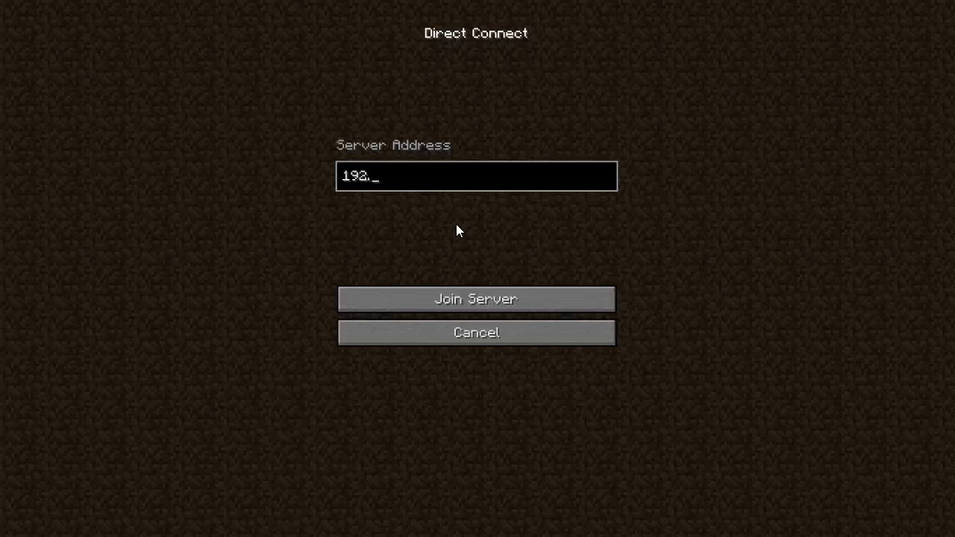
{"action": "type", "text": "168.0.1"}
{"action": "type", "text": "2"}
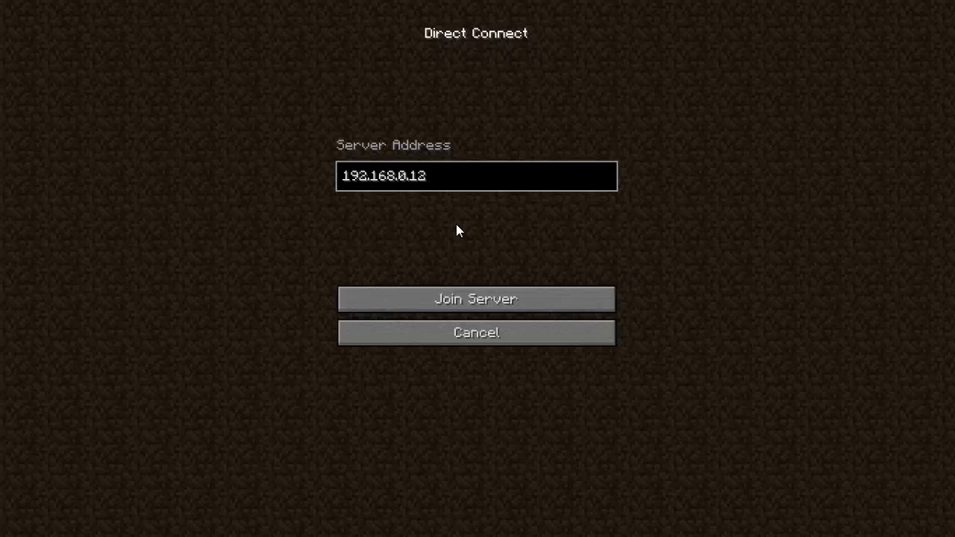
{"action": "left_click", "coordinate": [502, 301]}
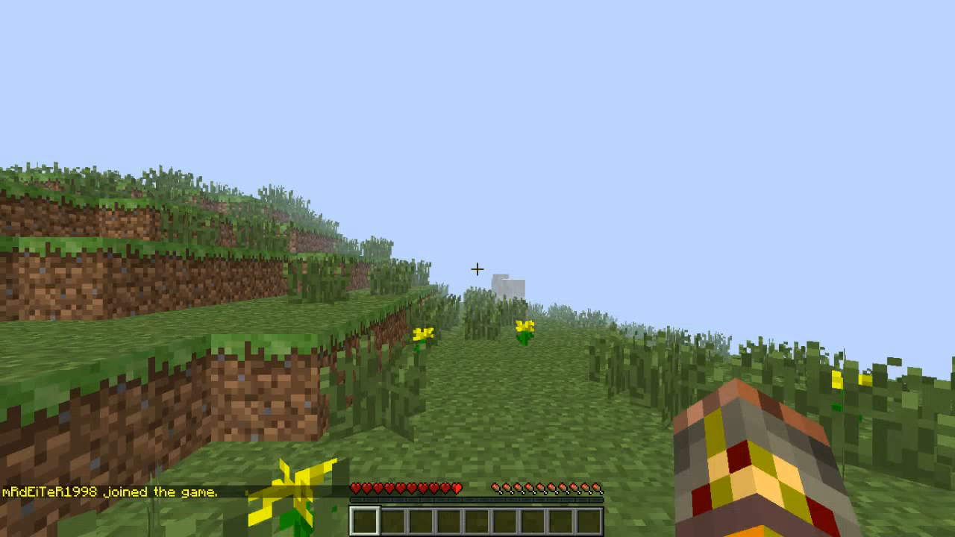
Run /help in chat to list the server's available commands.
{"action": "key", "text": "slash"}
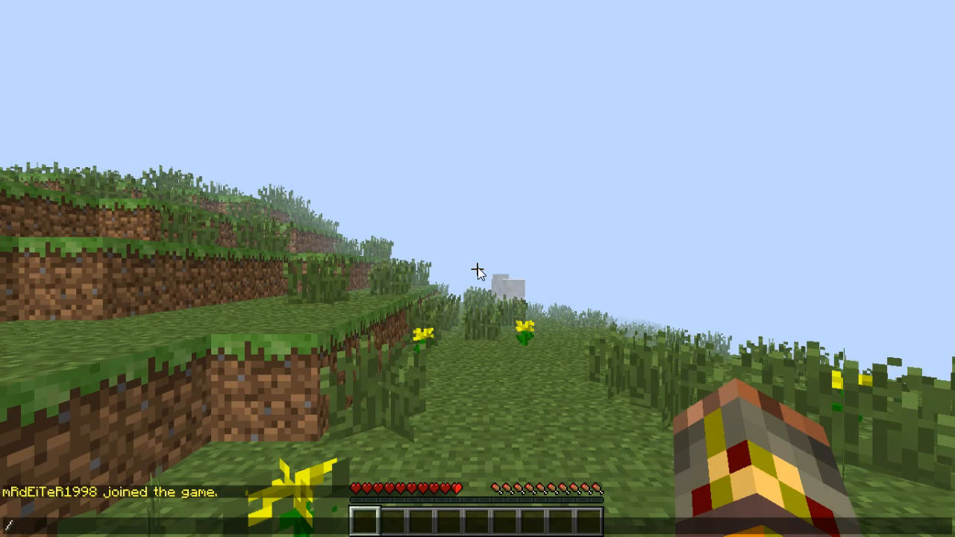
{"action": "type", "text": "hepo"}
{"action": "key", "text": "BackSpace"}
{"action": "key", "text": "BackSpace"}
{"action": "type", "text": "lp"}
{"action": "key", "text": "Return"}
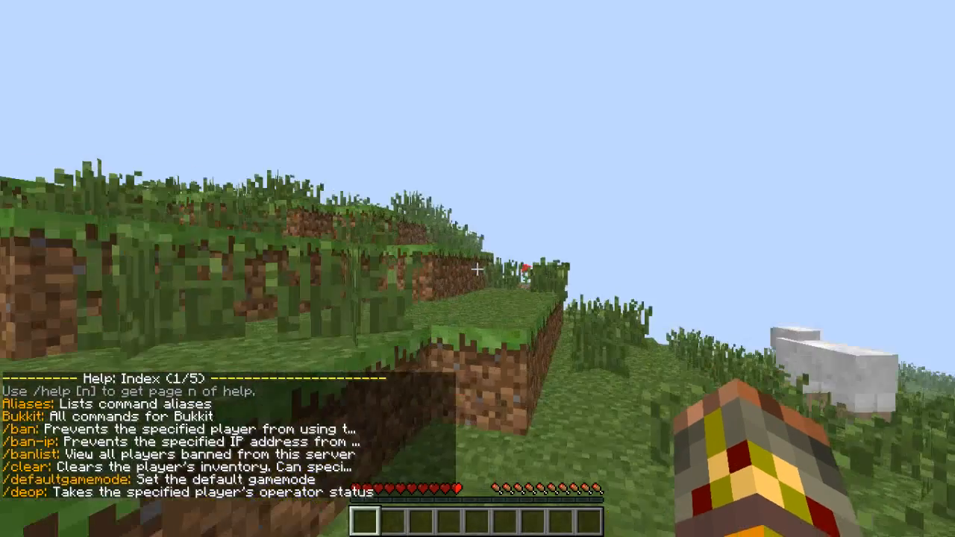
Walk up the dirt ledge, then grant the player's own account operator status with /op.
{"action": "key", "text": "w"}
{"action": "key", "text": "space"}
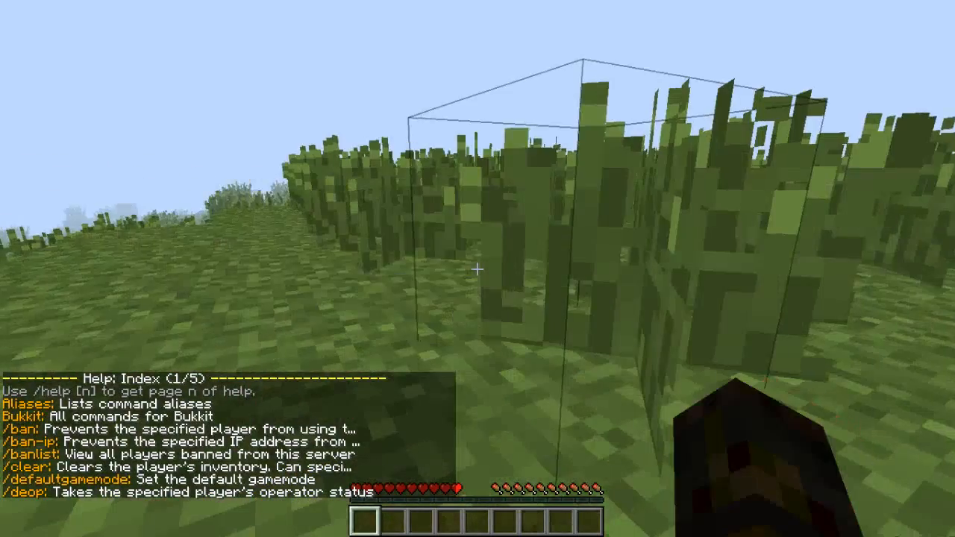
{"action": "key", "text": "w"}
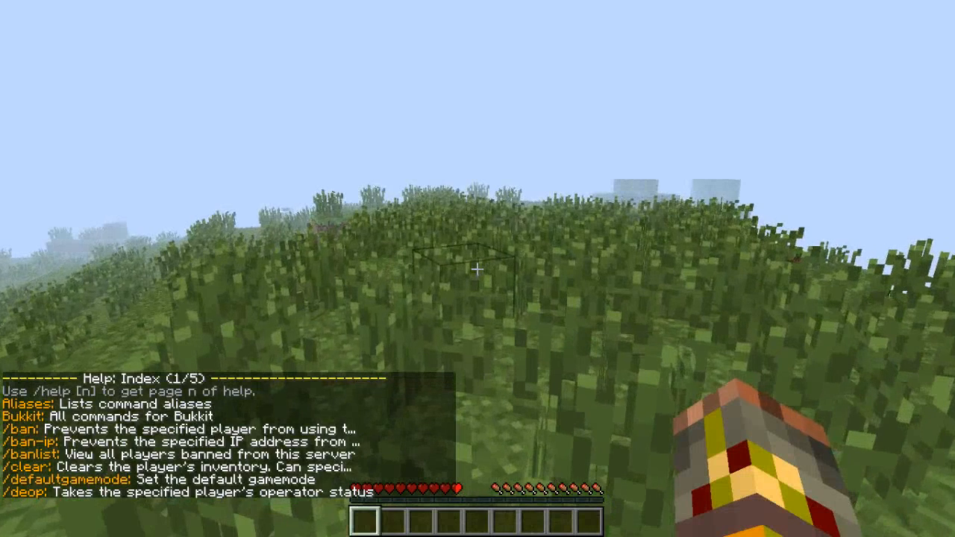
{"action": "key", "text": "slash"}
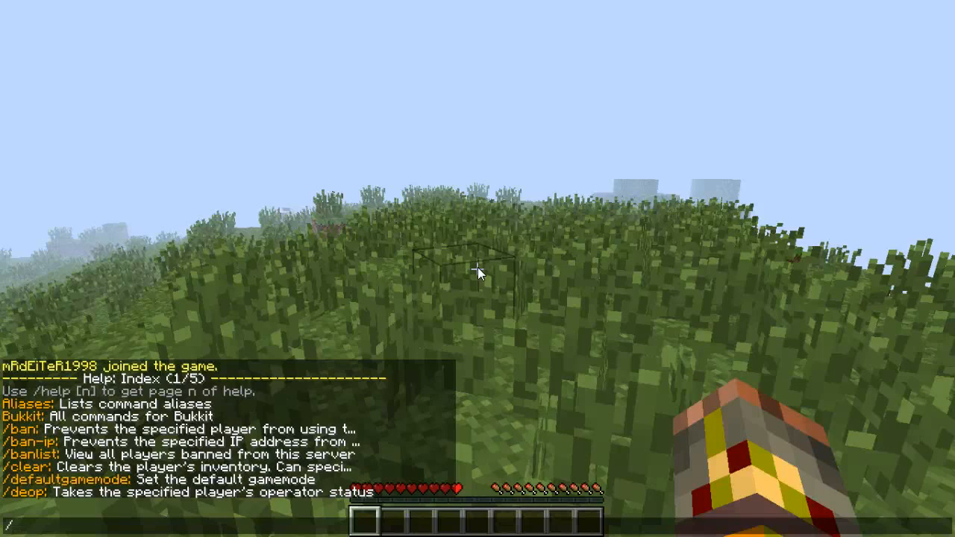
{"action": "type", "text": "opm"}
{"action": "type", "text": "mtr"}
{"action": "key", "text": "BackSpace"}
{"action": "type", "text": "rdeiter1998"}
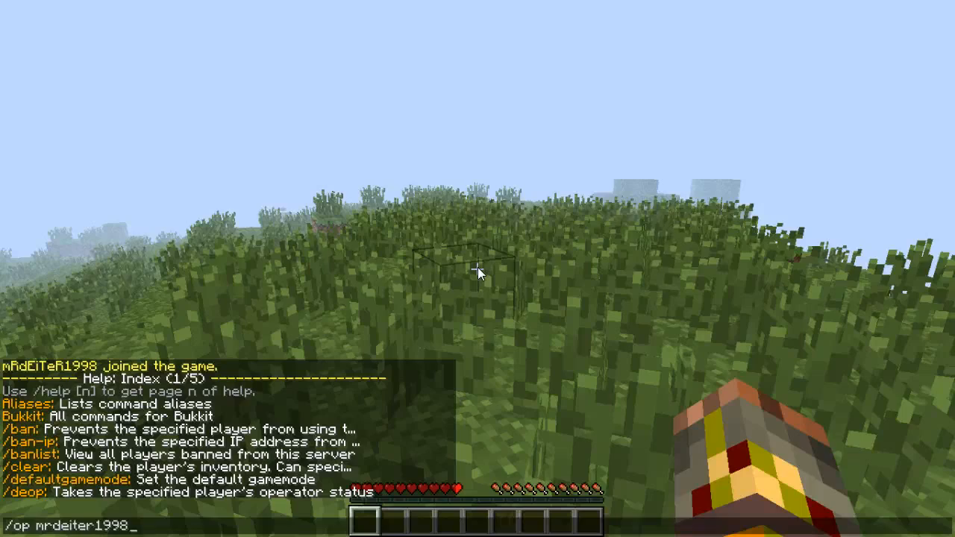
{"action": "key", "text": "Return"}
Check the online player list, walk off the hill, and try the 'gam', 'gmc' and 'gm 1' commands.
{"action": "key", "text": "Tab"}
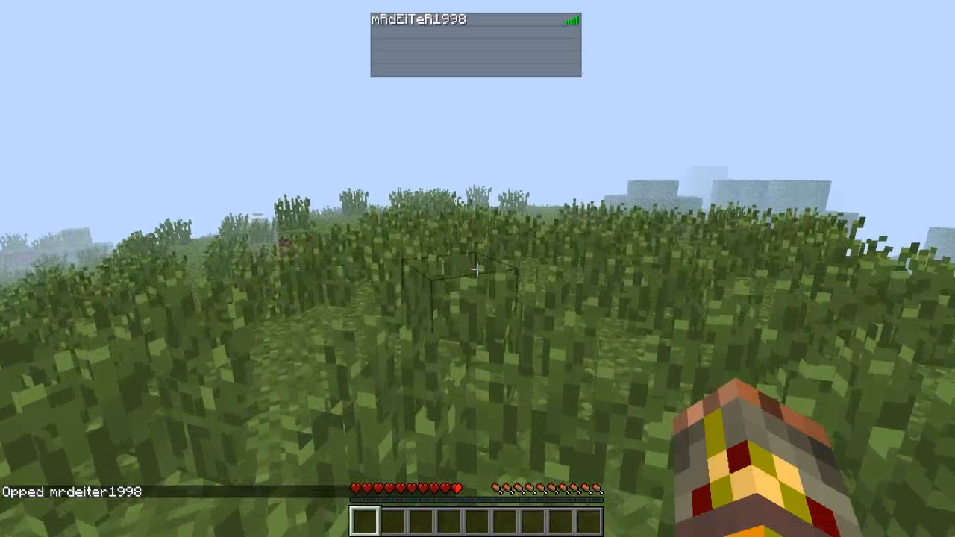
{"action": "key", "text": "w"}
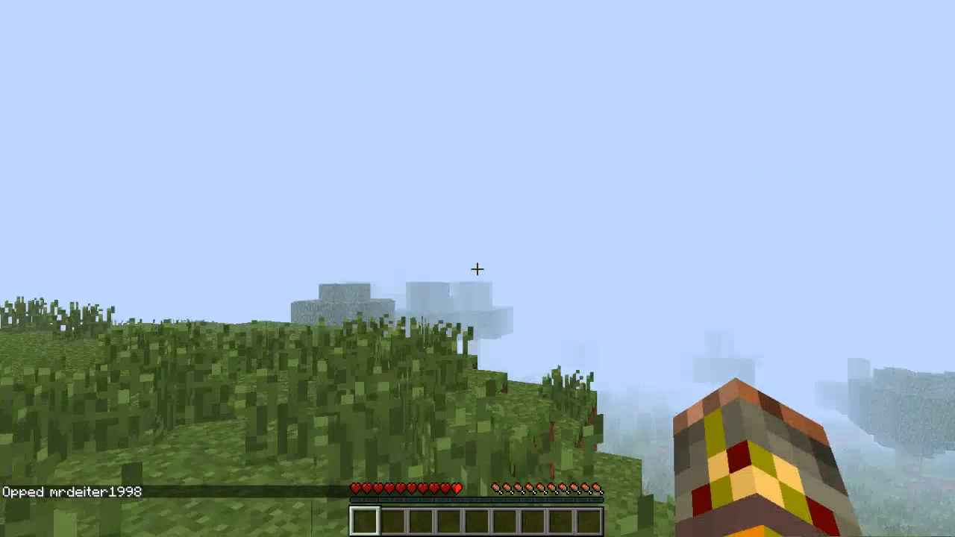
{"action": "key", "text": "w"}
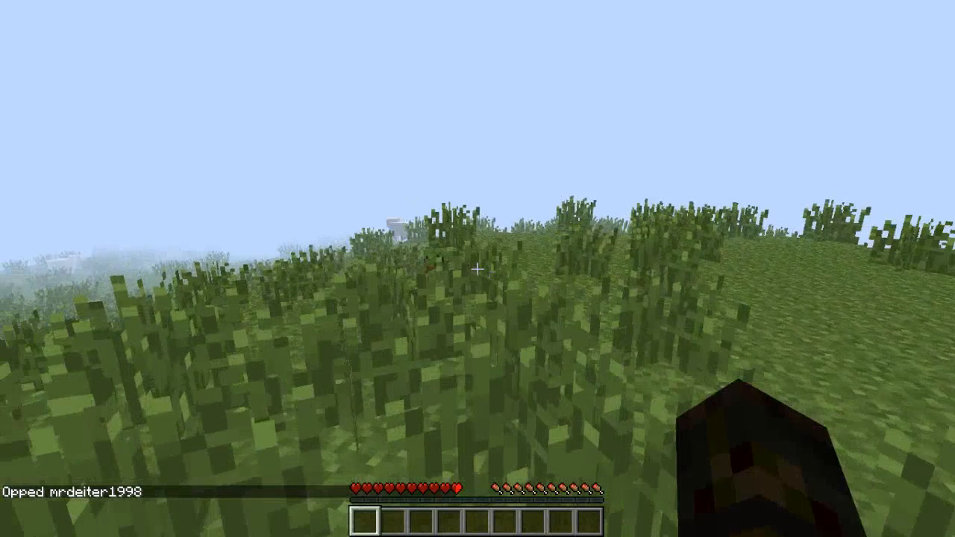
{"action": "key", "text": "slash"}
{"action": "type", "text": "gam"}
{"action": "key", "text": "Return"}
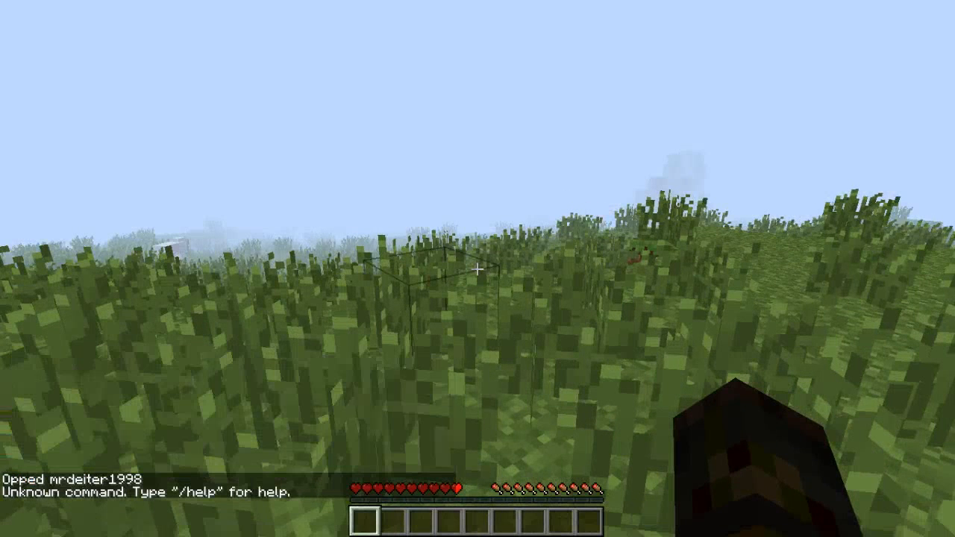
{"action": "key", "text": "slash"}
{"action": "type", "text": "fm"}
{"action": "key", "text": "BackSpace"}
{"action": "key", "text": "BackSpace"}
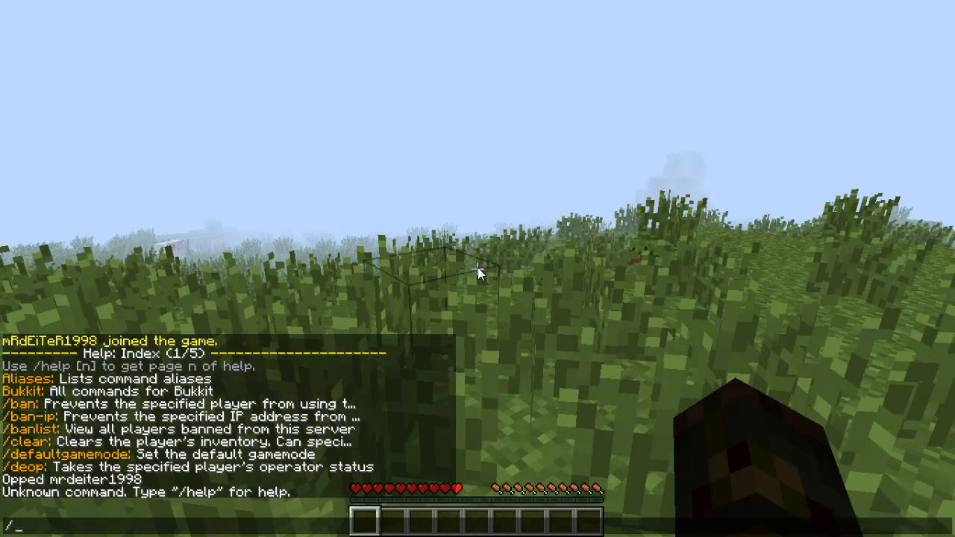
{"action": "type", "text": "gmc"}
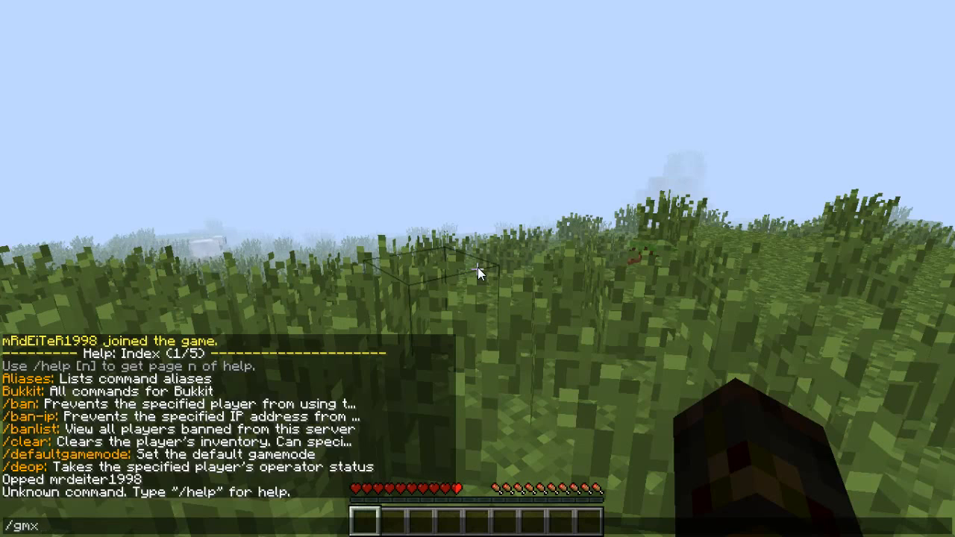
{"action": "key", "text": "Return"}
{"action": "key", "text": "slash"}
{"action": "type", "text": "gm"}
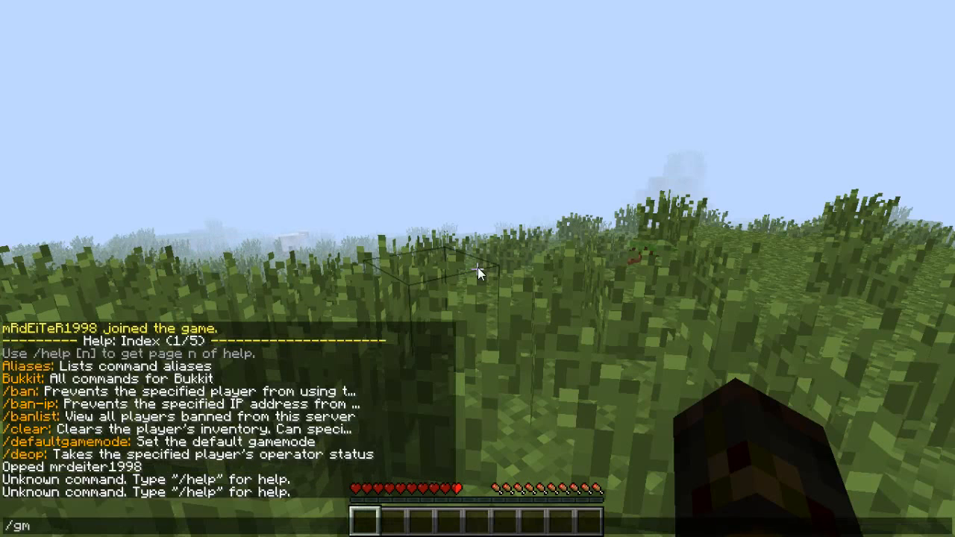
{"action": "type", "text": " 1"}
{"action": "key", "text": "Return"}
Switch the player to creative mode with /gamemode 1.
{"action": "key", "text": "slash"}
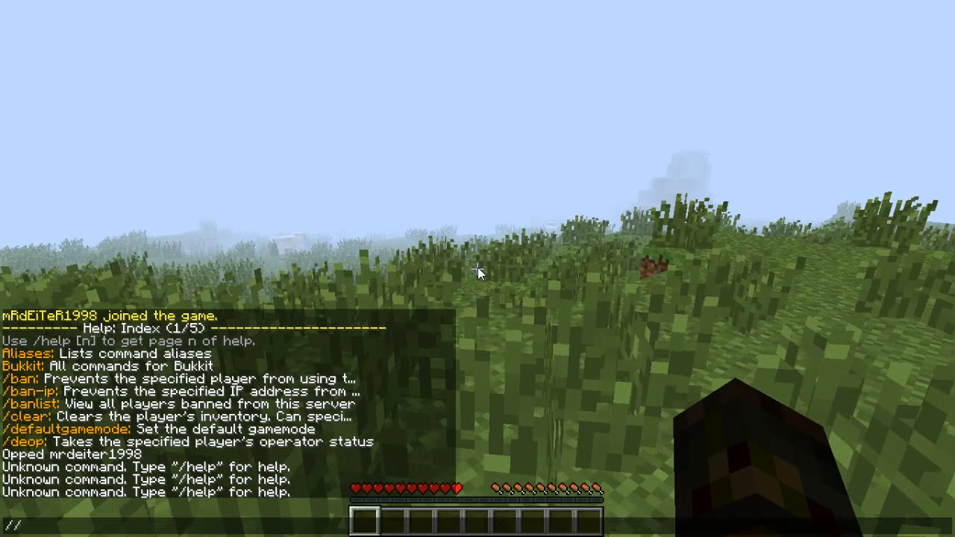
{"action": "type", "text": "gma"}
{"action": "key", "text": "BackSpace"}
{"action": "key", "text": "BackSpace"}
{"action": "type", "text": "amre"}
{"action": "key", "text": "BackSpace"}
{"action": "type", "text": "me mo"}
{"action": "key", "text": "BackSpace"}
{"action": "key", "text": "BackSpace"}
{"action": "key", "text": "BackSpace"}
{"action": "type", "text": "mode 1"}
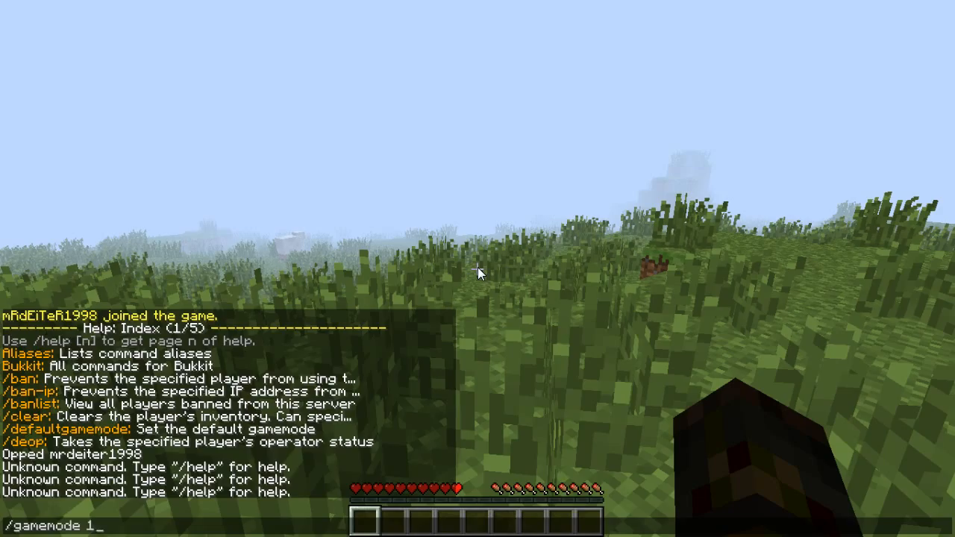
{"action": "key", "text": "Return"}
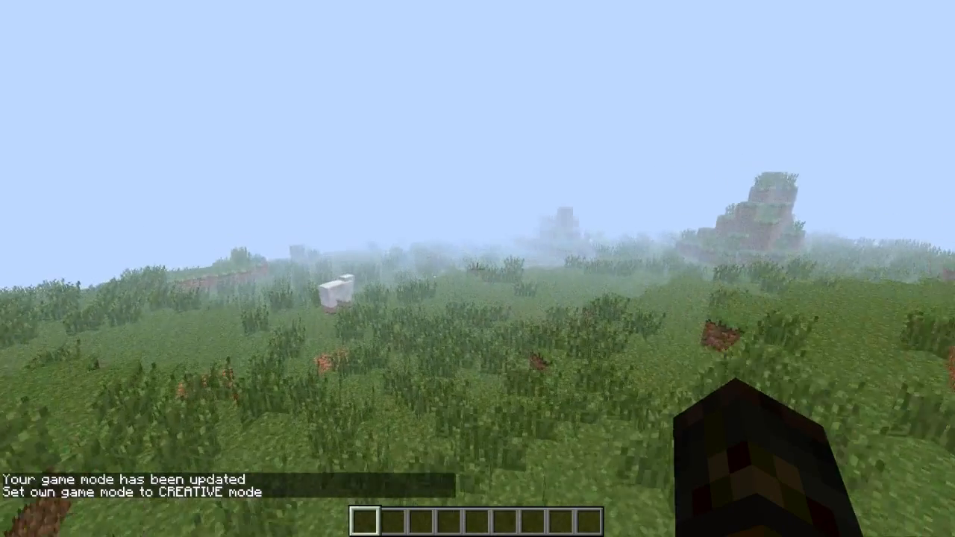
Fly across the grassland and over the treetops in creative mode.
{"action": "key", "text": "w"}
{"action": "key", "text": "space"}
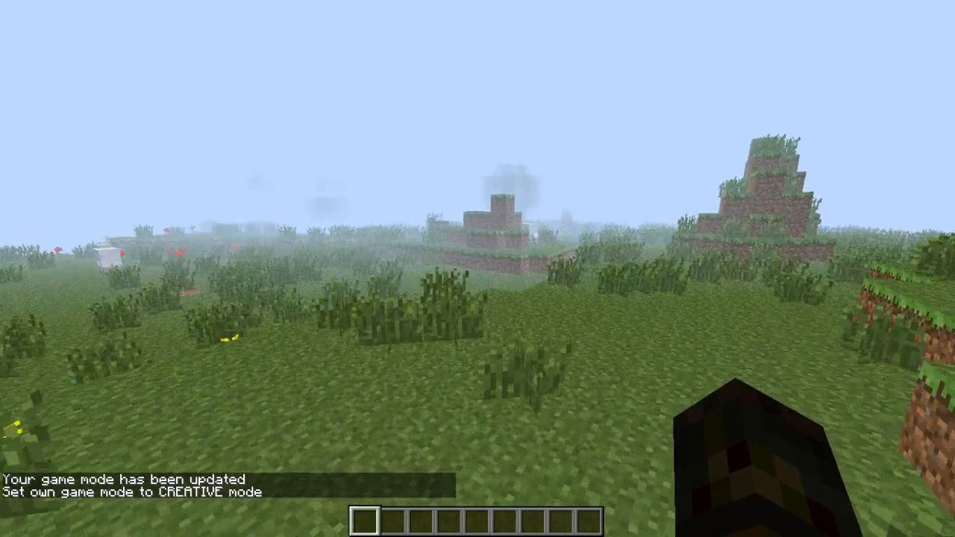
{"action": "key", "text": "shift"}
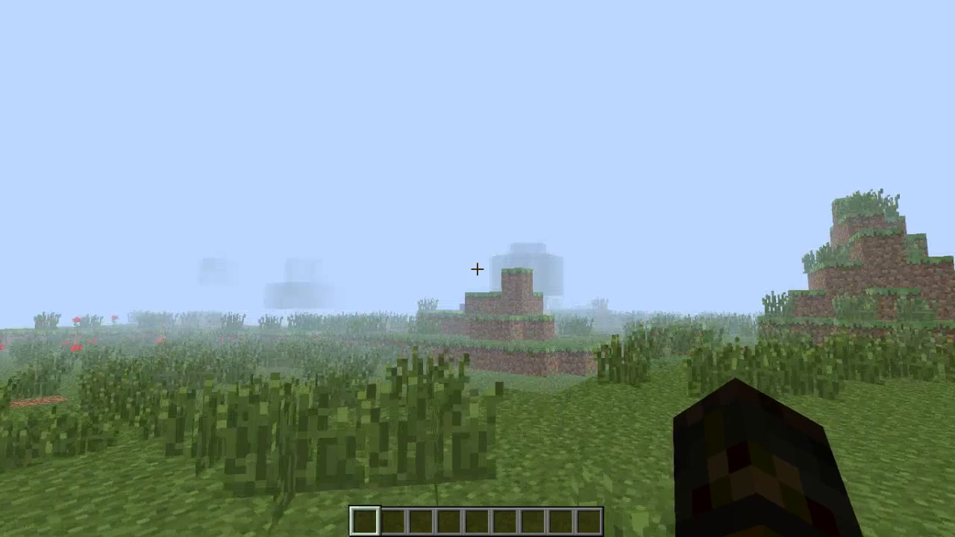
{"action": "key", "text": "w"}
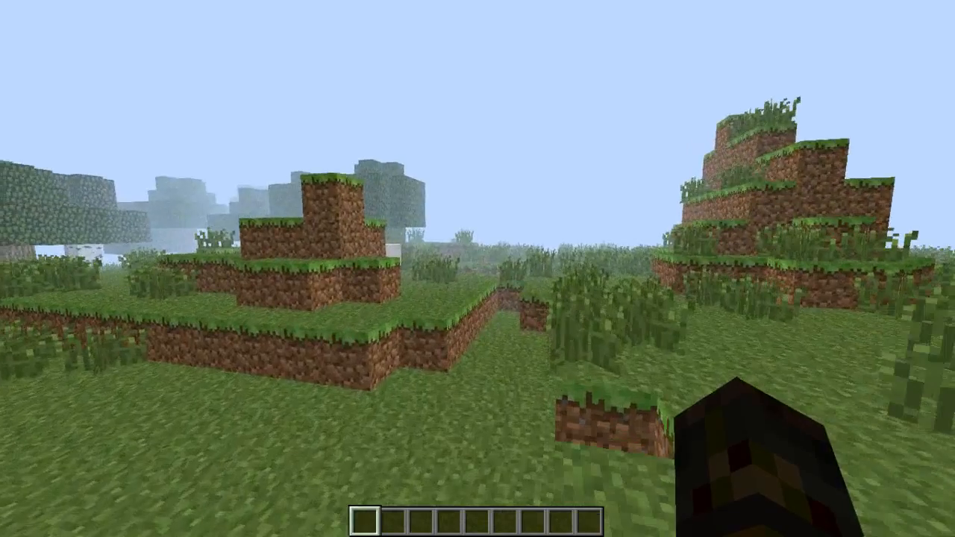
{"action": "scroll", "coordinate": [478, 268], "scroll_direction": "down", "scroll_amount": 1}
{"action": "key", "text": "space"}
{"action": "key", "text": "w"}
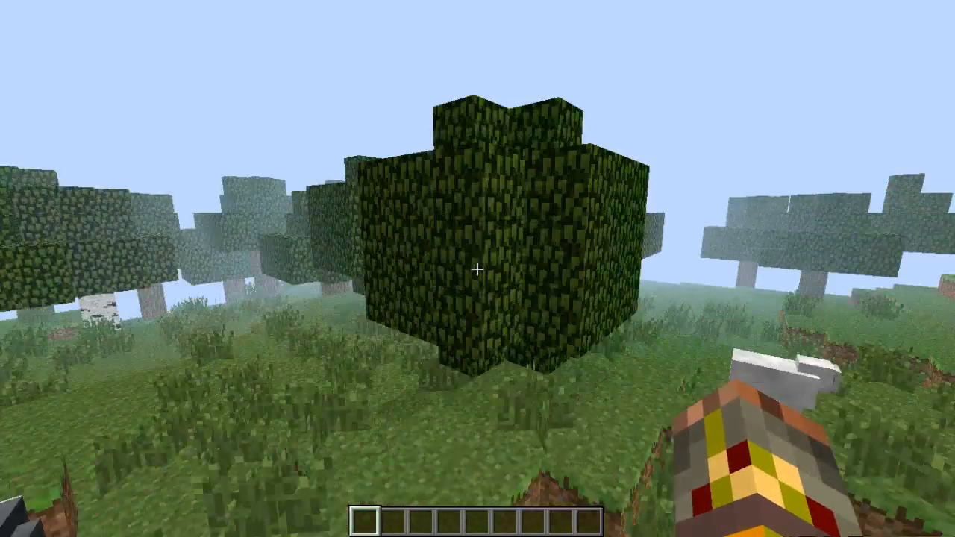
{"action": "key", "text": "w"}
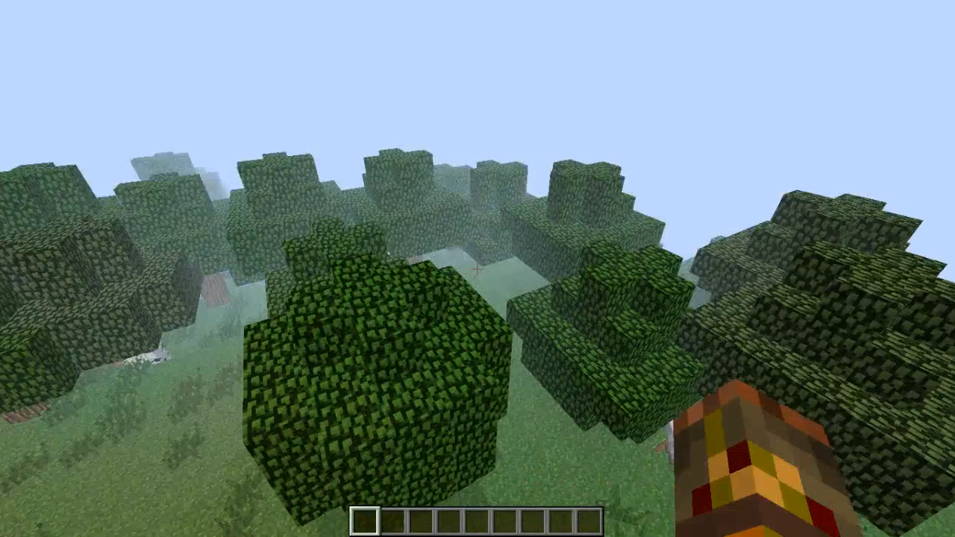
{"action": "key", "text": "shift"}
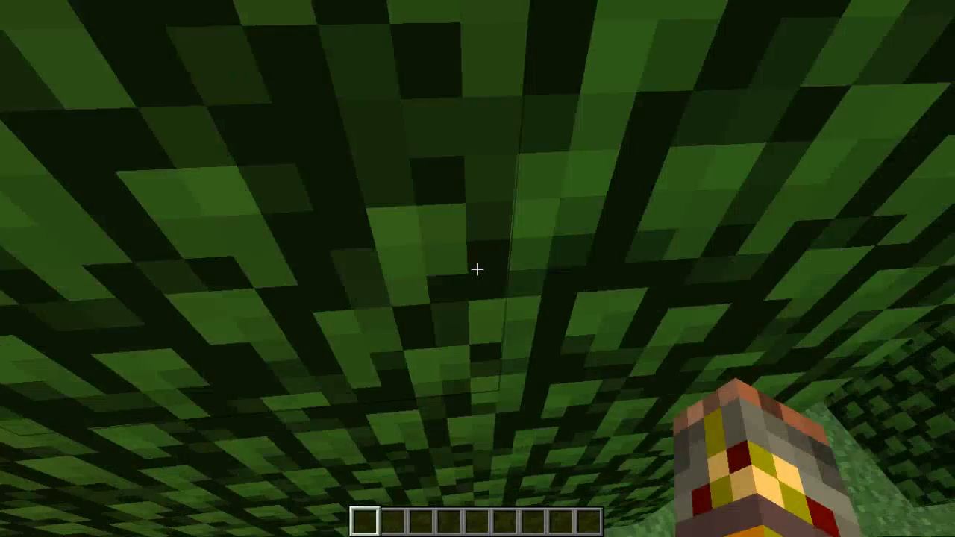
Disconnect from the server and quit Minecraft.
{"action": "key", "text": "Escape"}
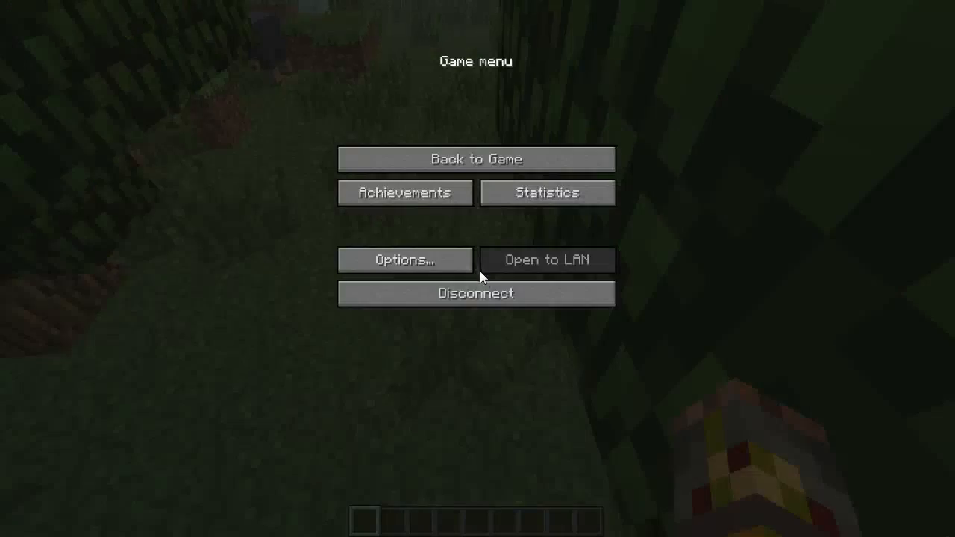
{"action": "left_click", "coordinate": [490, 297]}
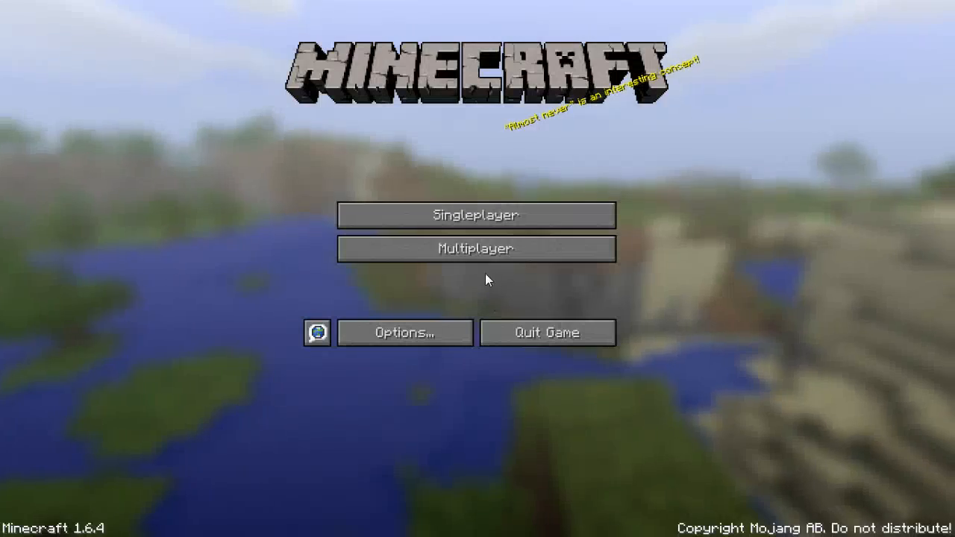
{"action": "left_click", "coordinate": [548, 334]}
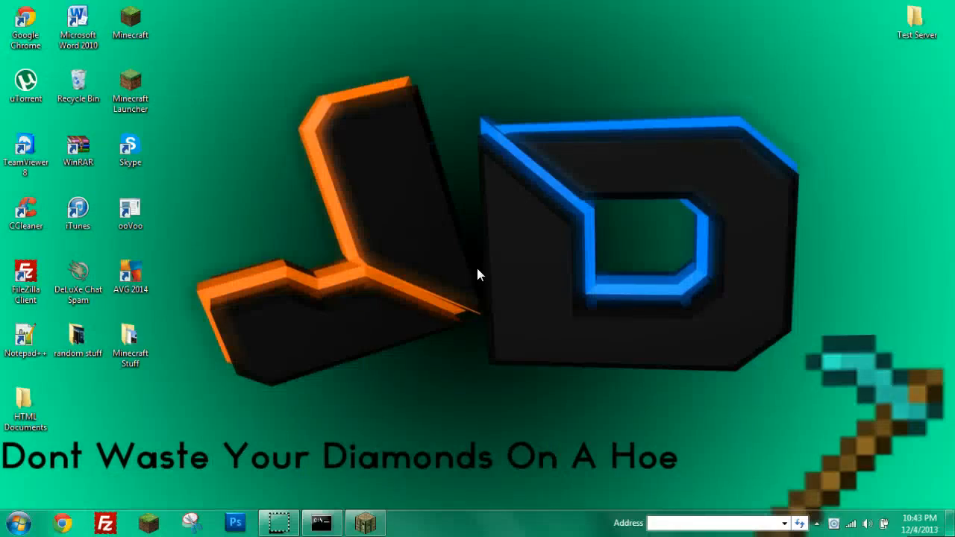
Run stop in the cmd.exe server console to shut down the Minecraft server.
{"action": "left_click", "coordinate": [338, 515]}
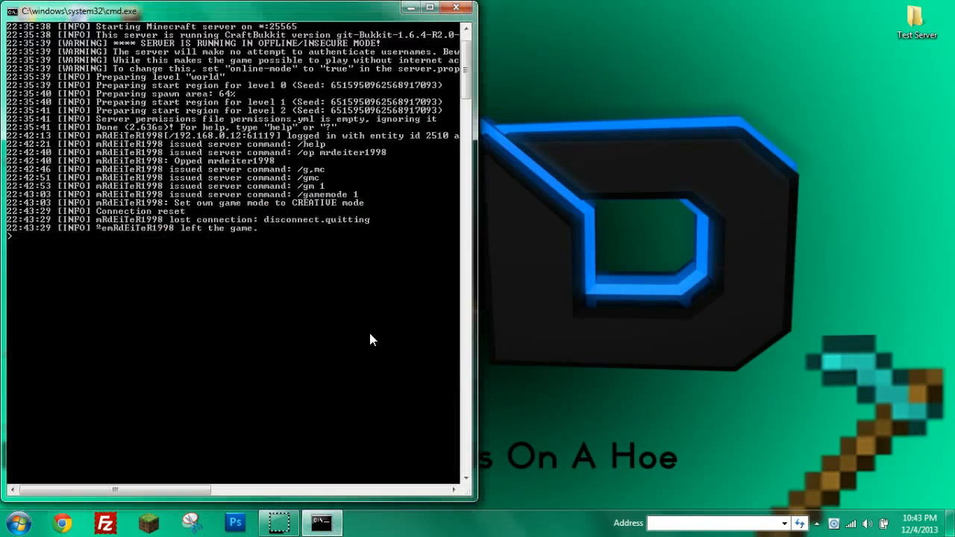
{"action": "type", "text": "stop"}
{"action": "key", "text": "Return"}
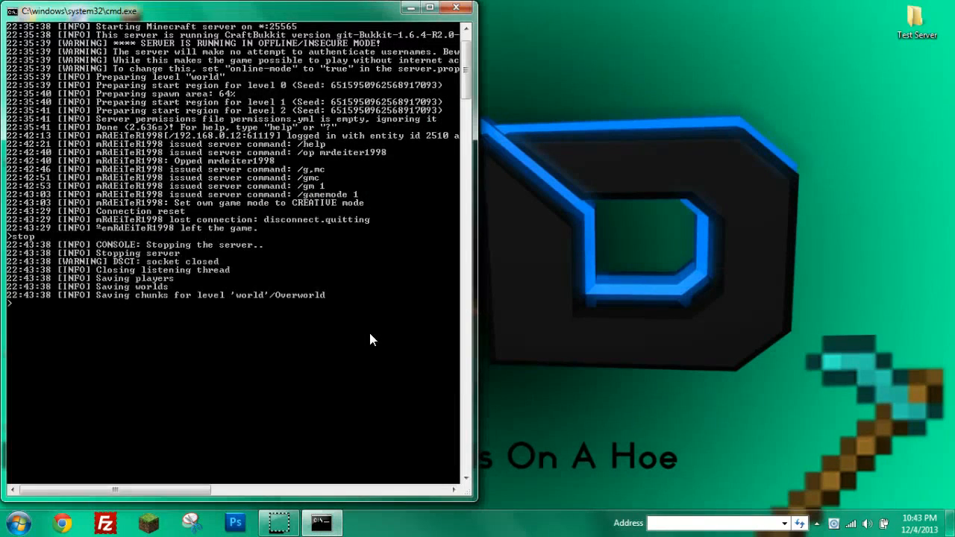